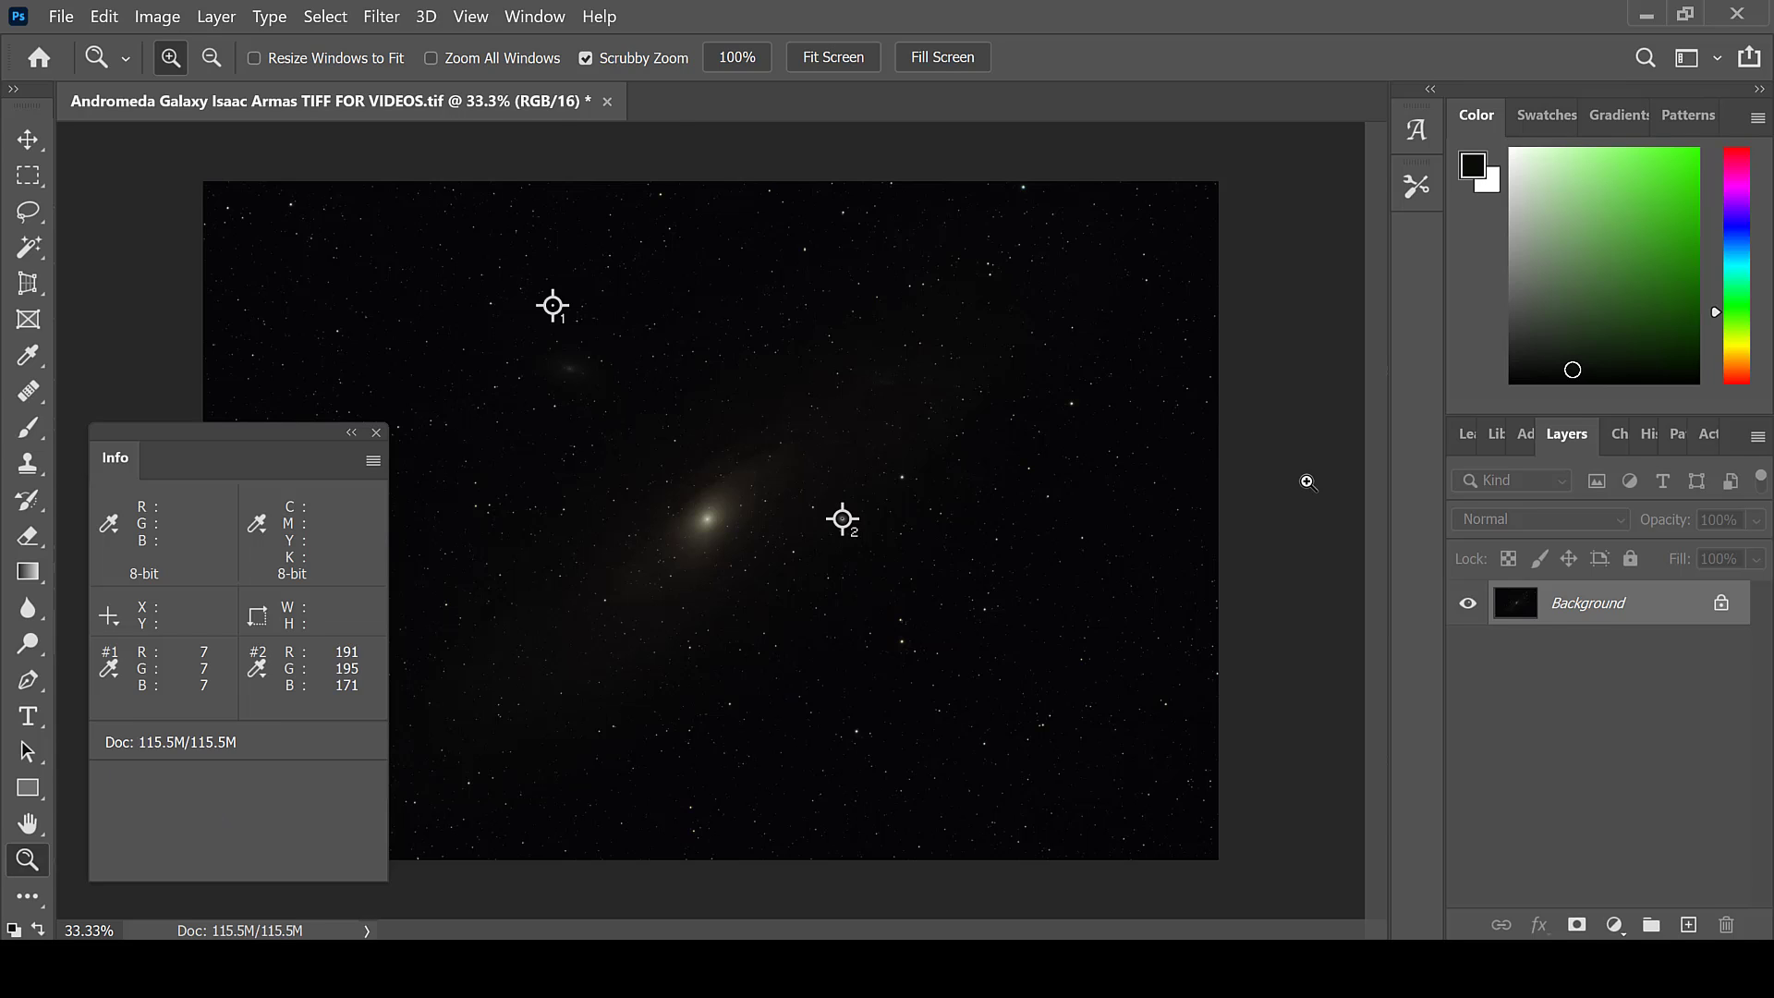
# Step: Duplicate the image layer and apply a Curves stretch lifting input 9 to output 23
pyautogui.hotkey('ctrl', 'j')
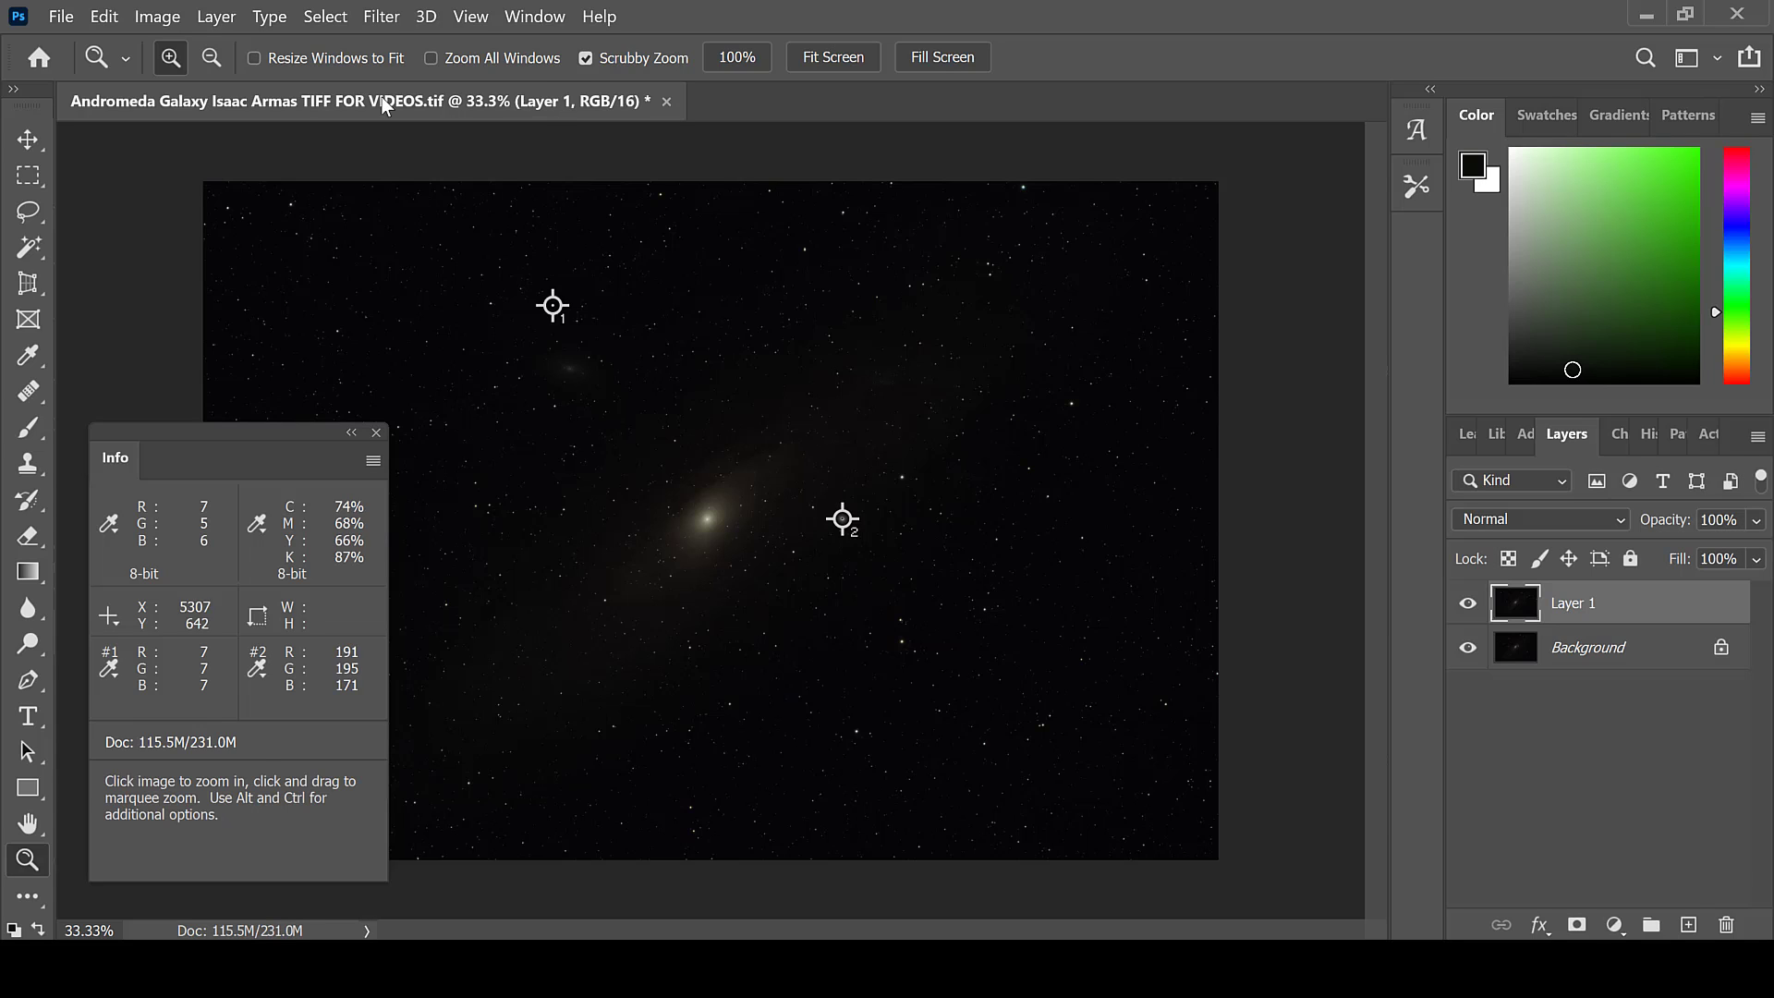
pyautogui.click(155, 16)
pyautogui.moveTo(268, 77)
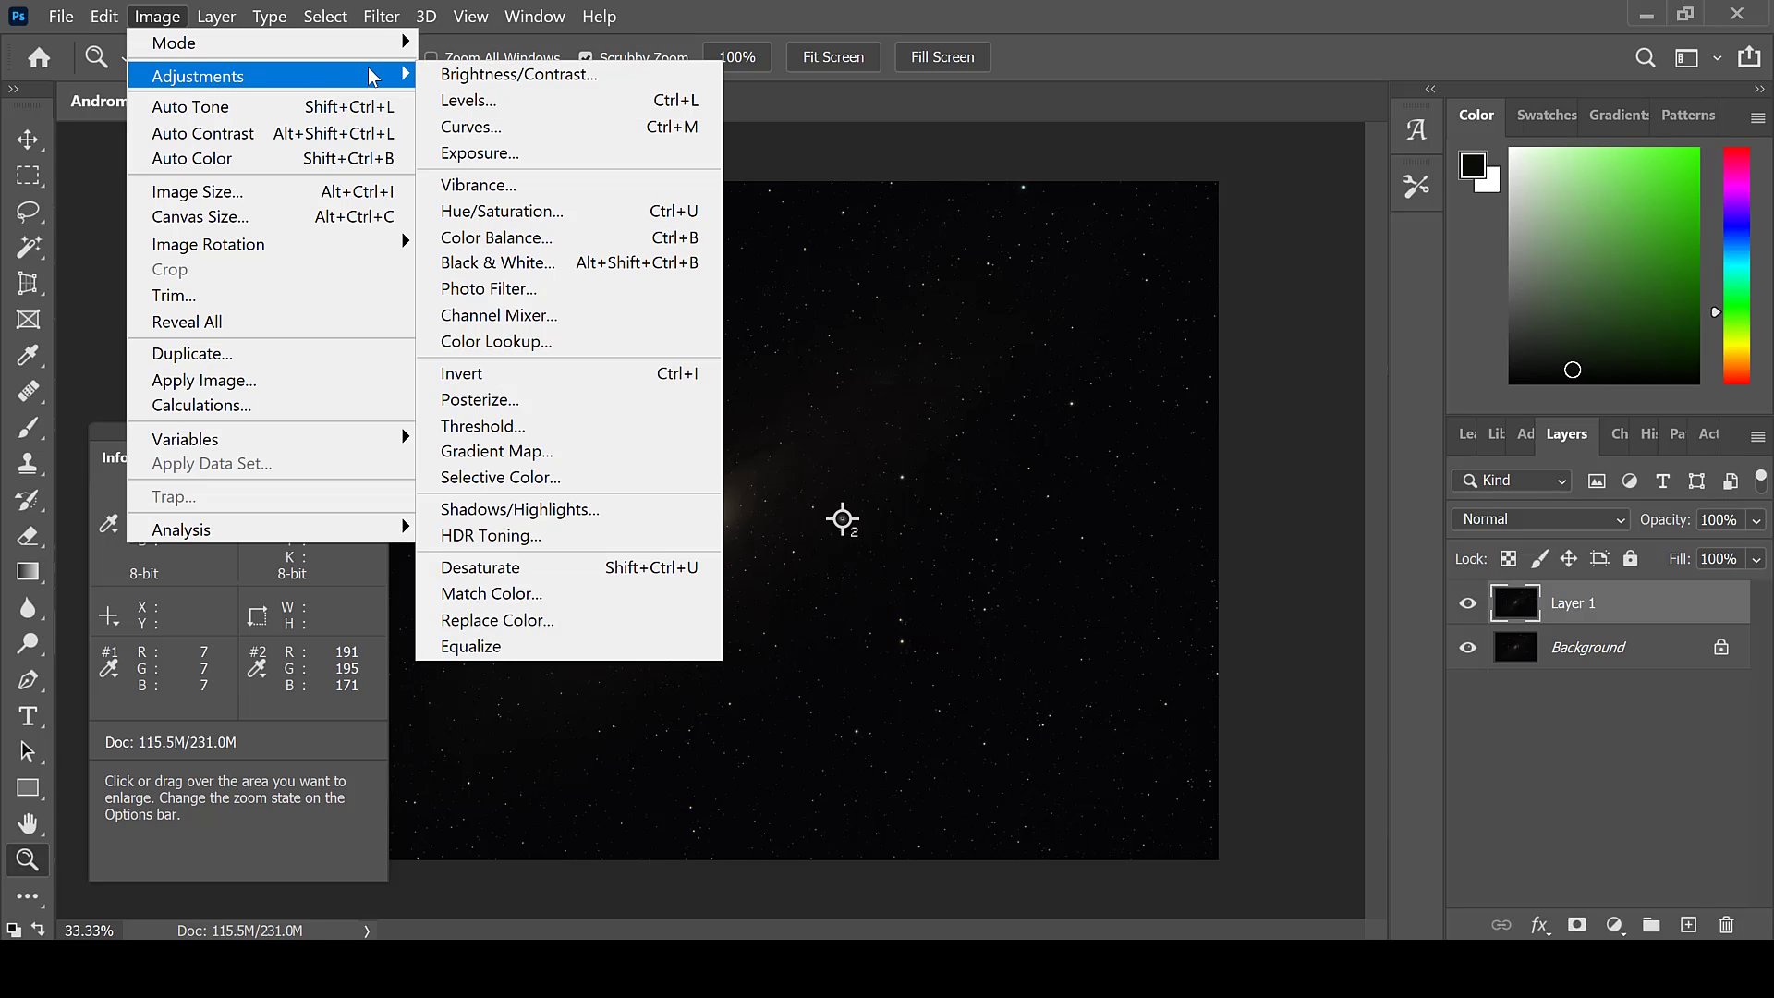
pyautogui.click(451, 117)
pyautogui.moveTo(703, 89); pyautogui.dragTo(1262, 209)
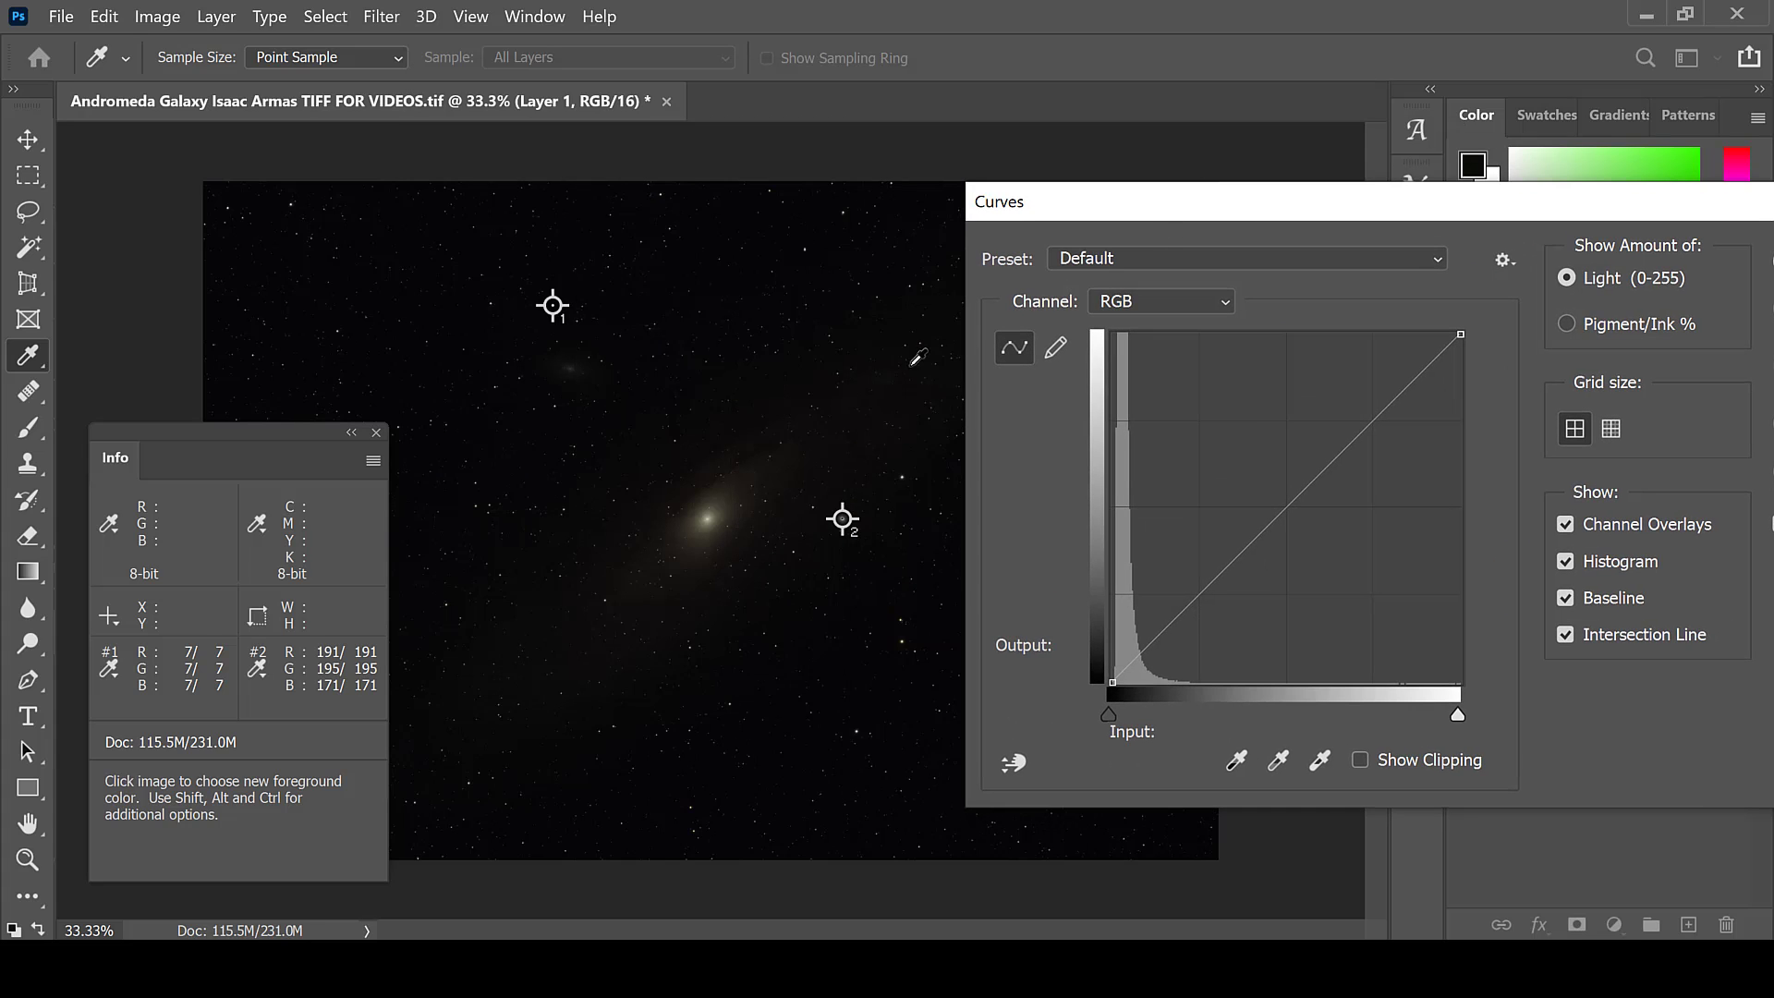
pyautogui.keyDown('ctrl'); pyautogui.click(770, 454); pyautogui.keyUp('ctrl')
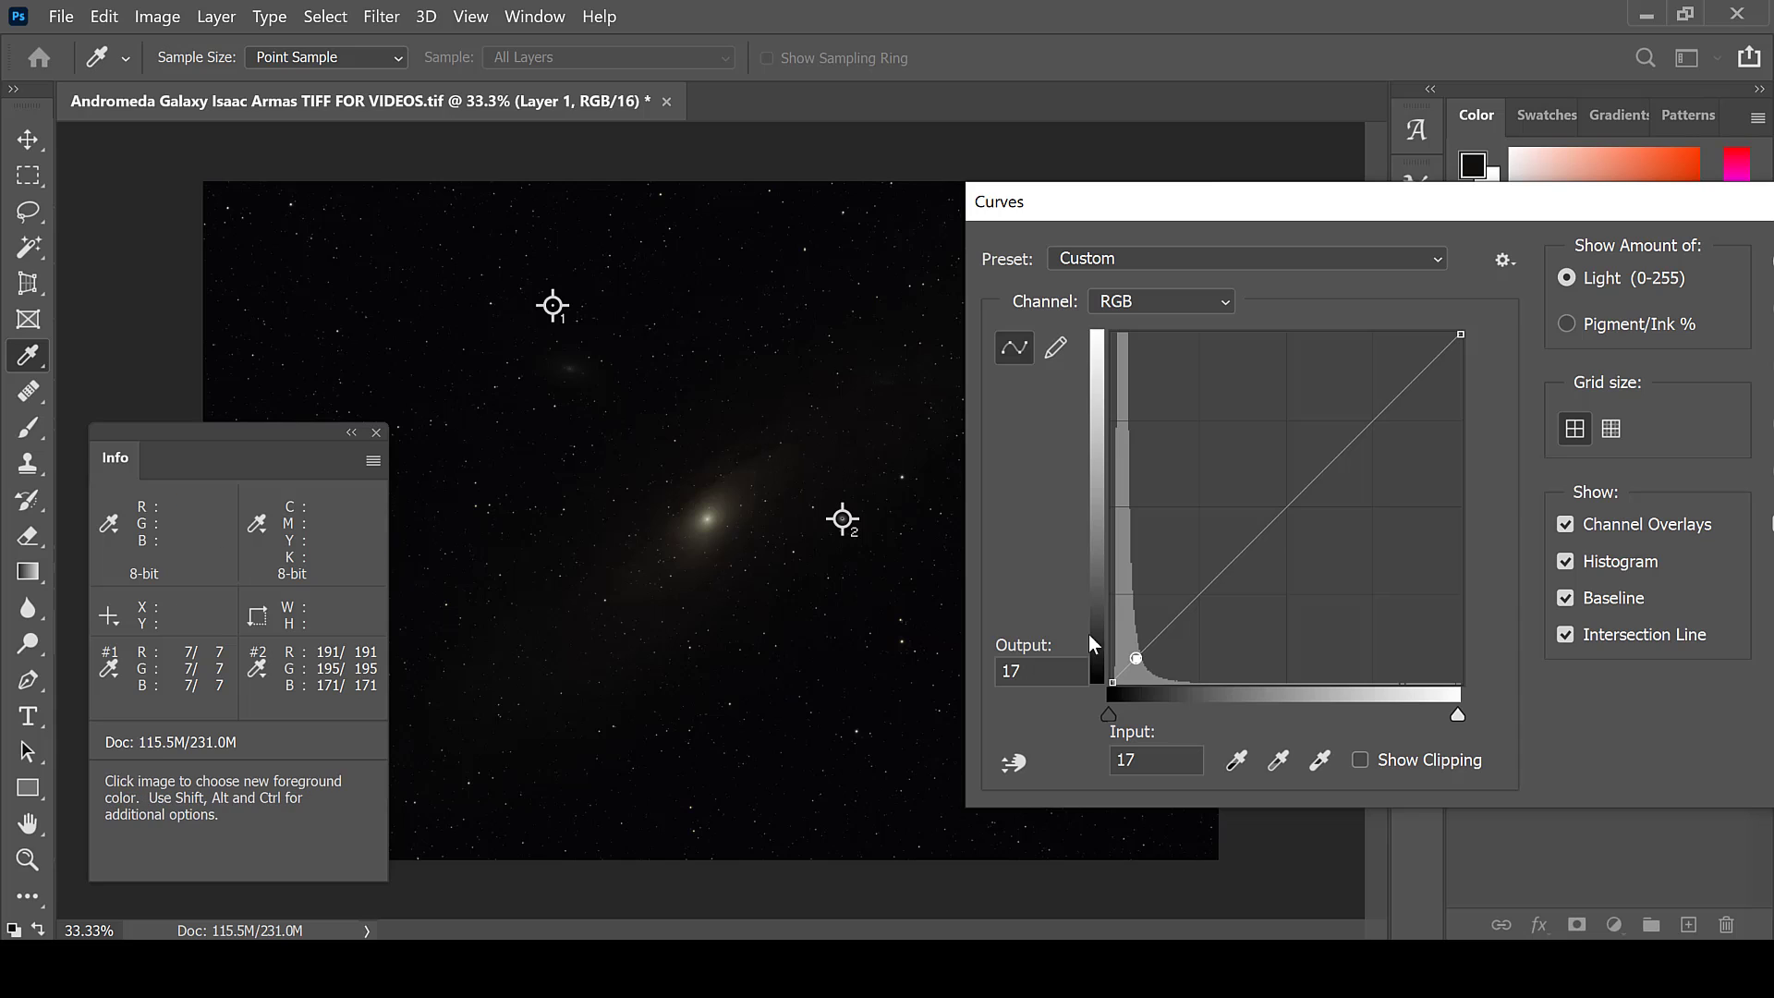
pyautogui.moveTo(1135, 658); pyautogui.dragTo(1126, 650)
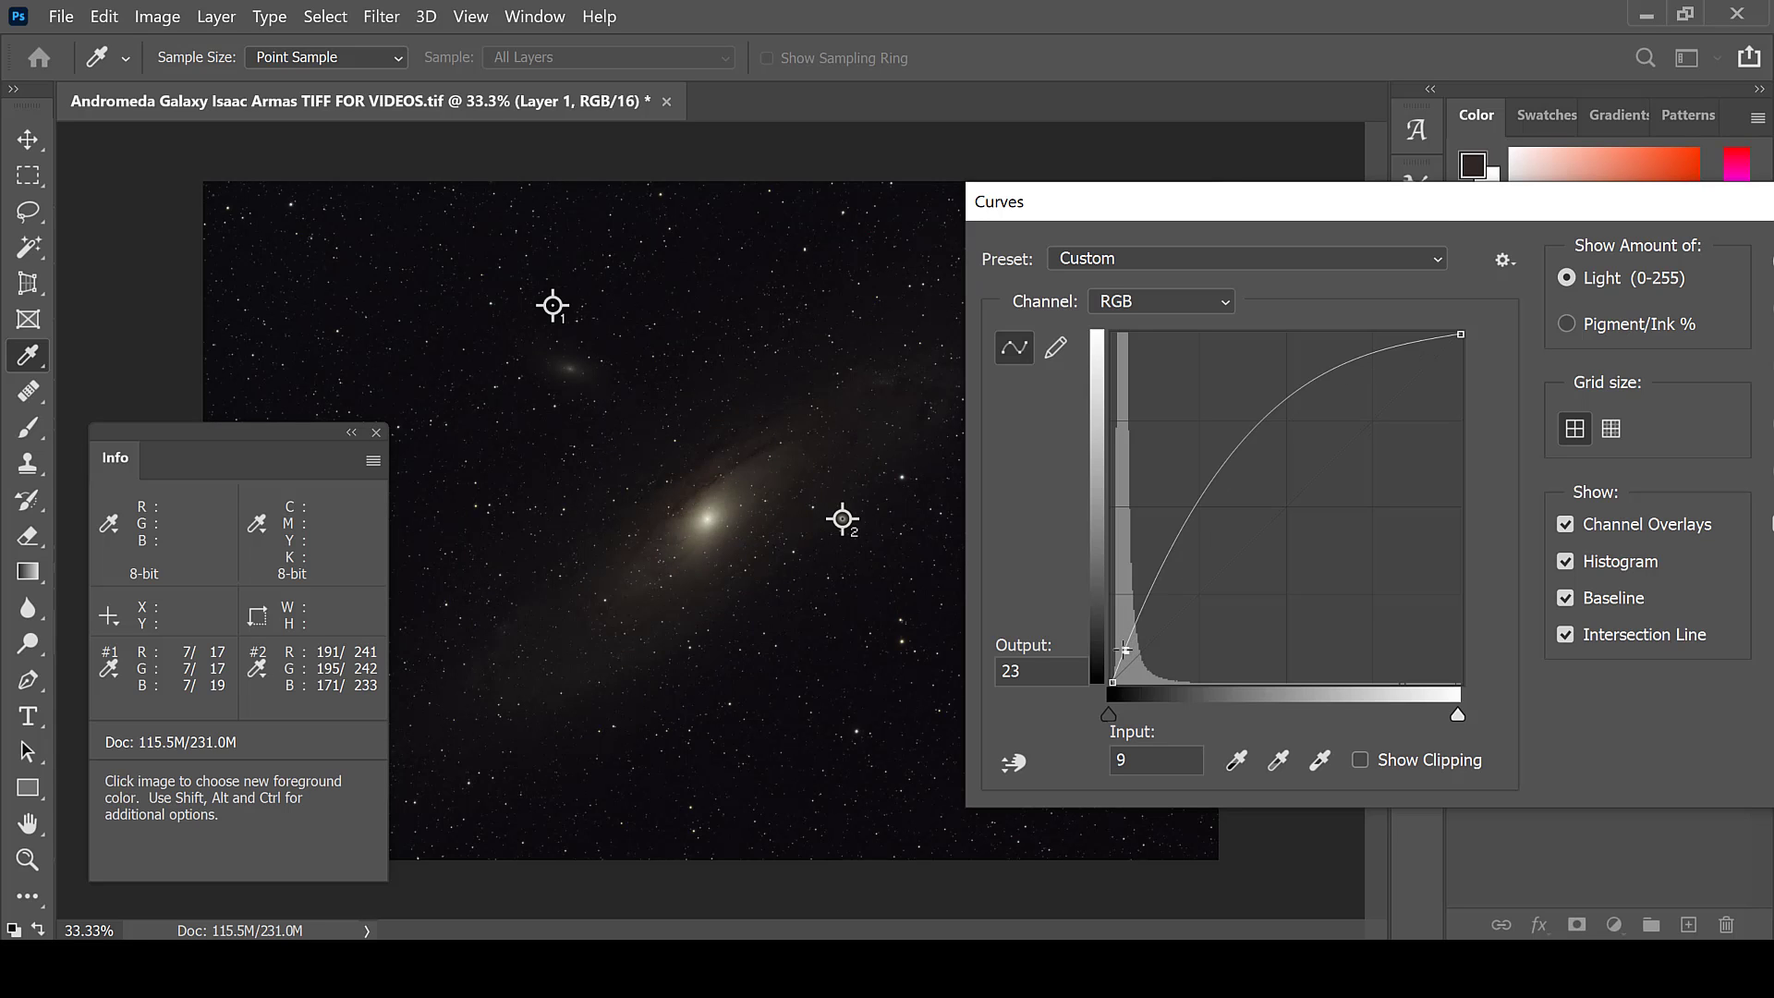
pyautogui.moveTo(1448, 224); pyautogui.dragTo(1223, 240)
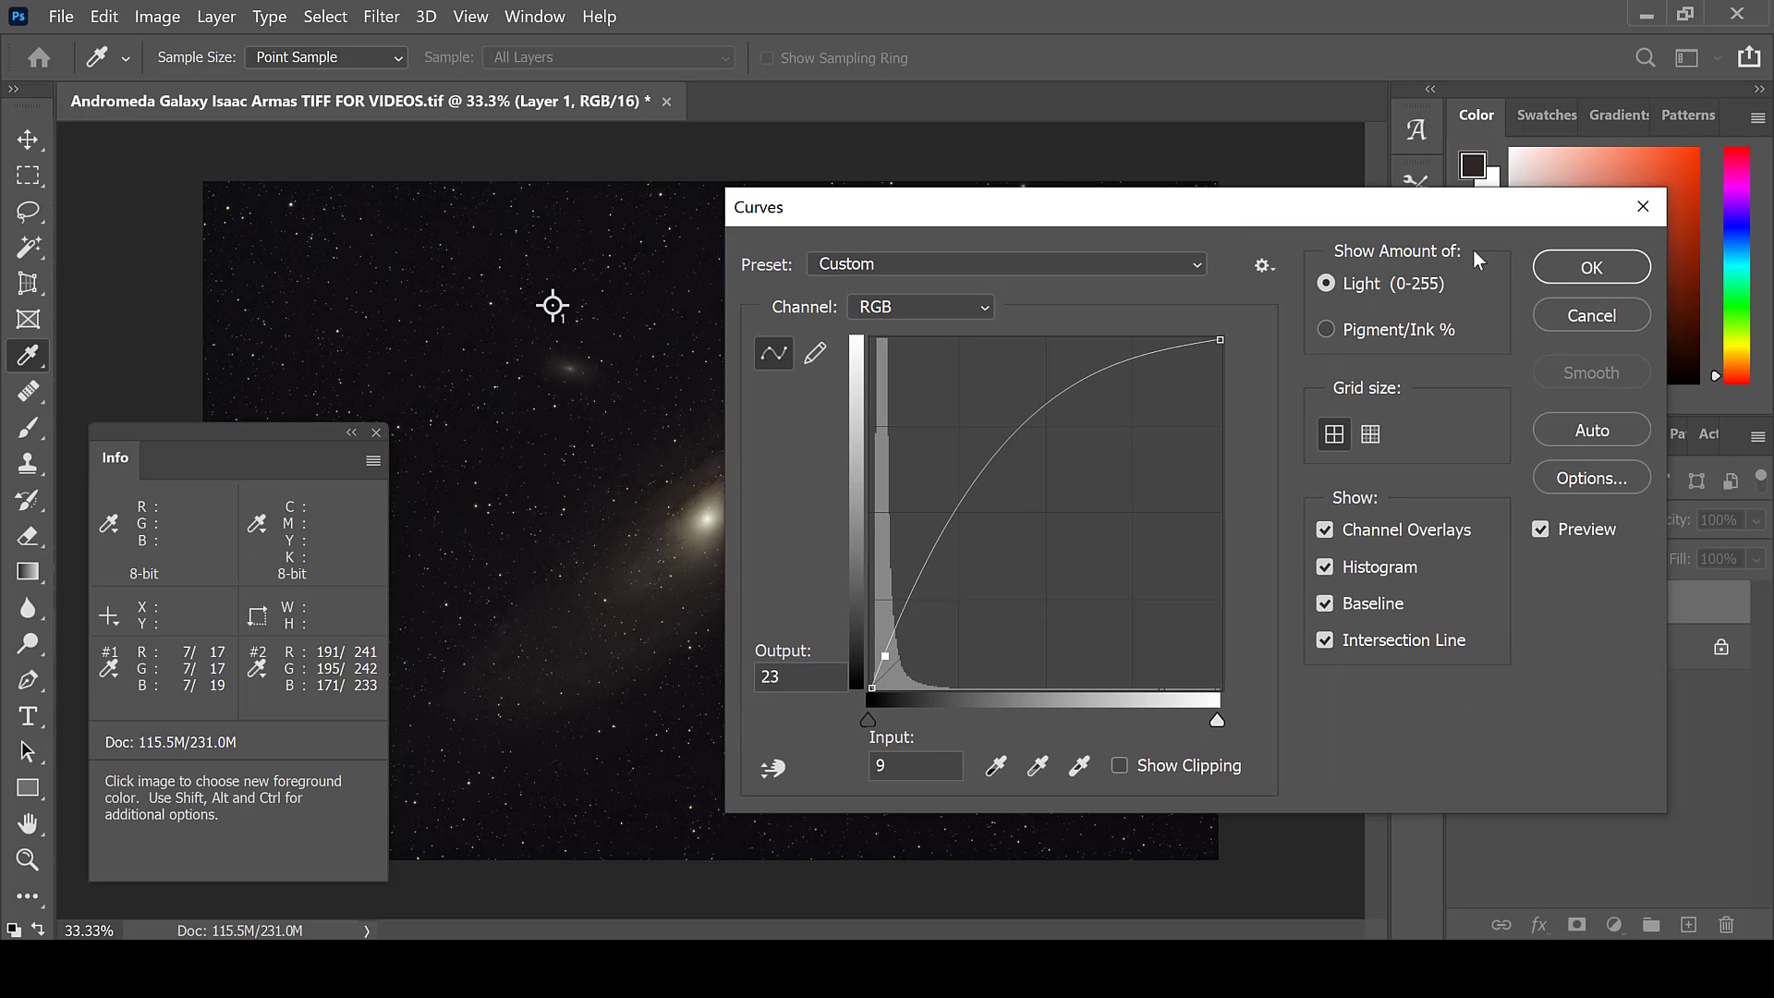
pyautogui.click(1564, 268)
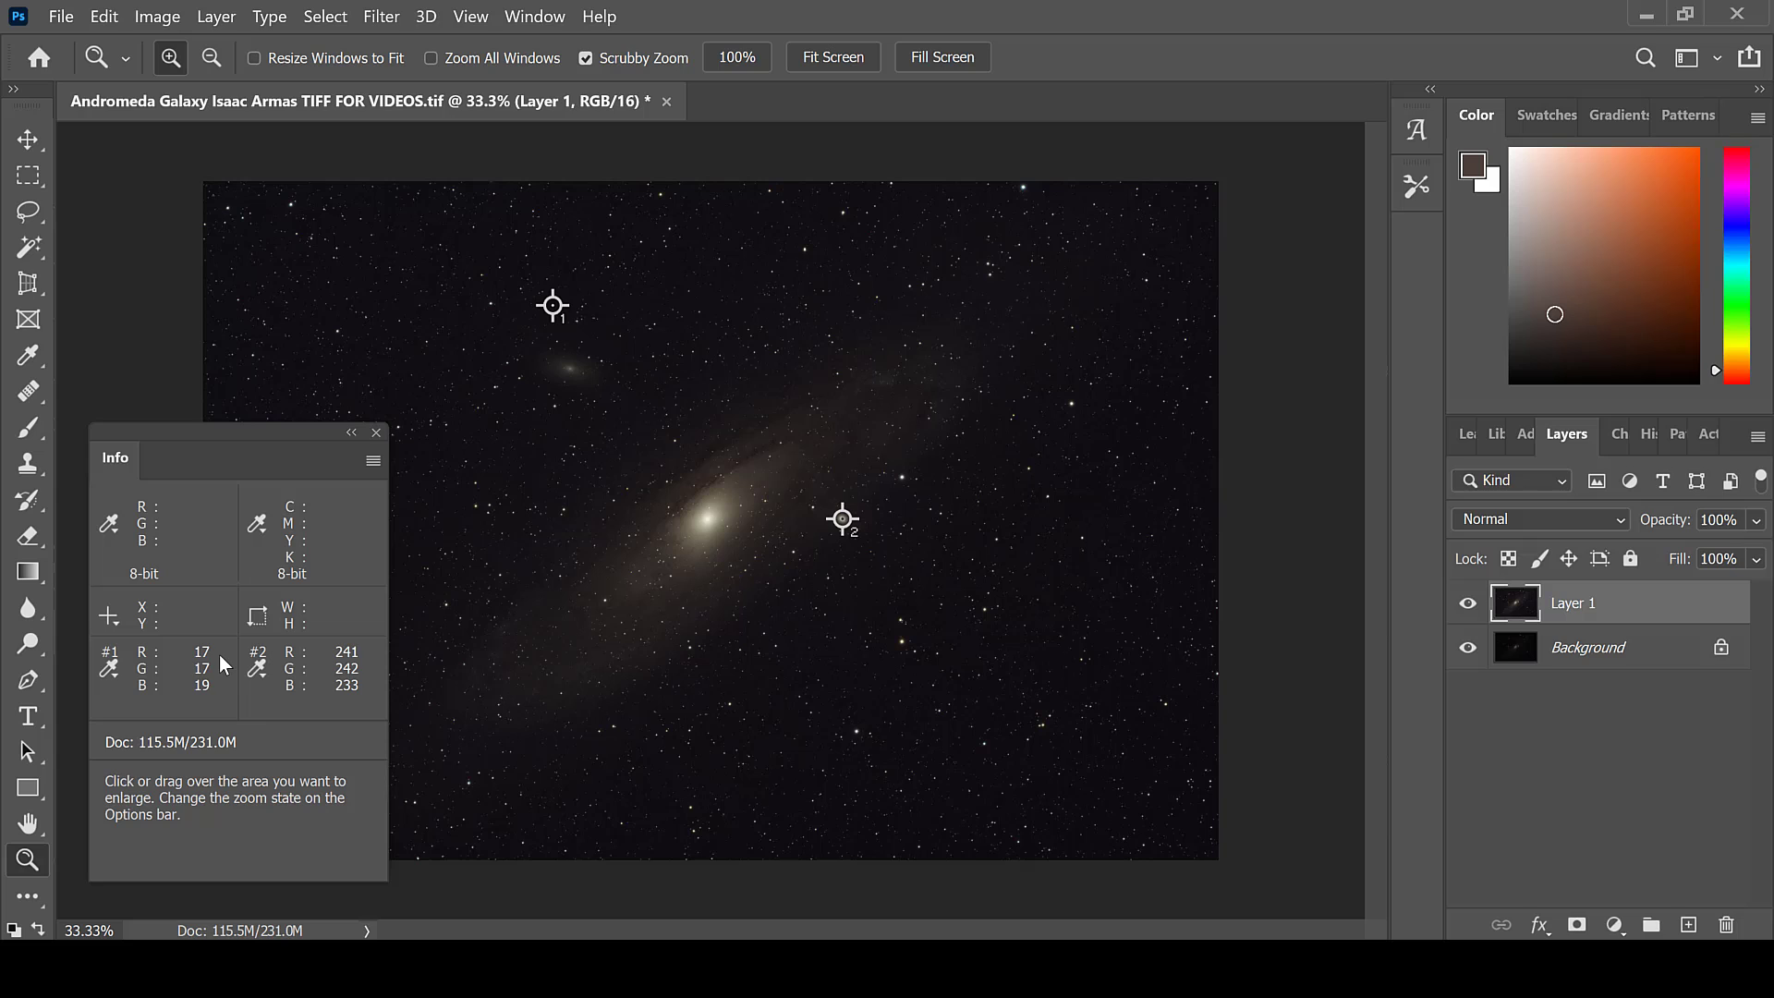
pyautogui.click(157, 15)
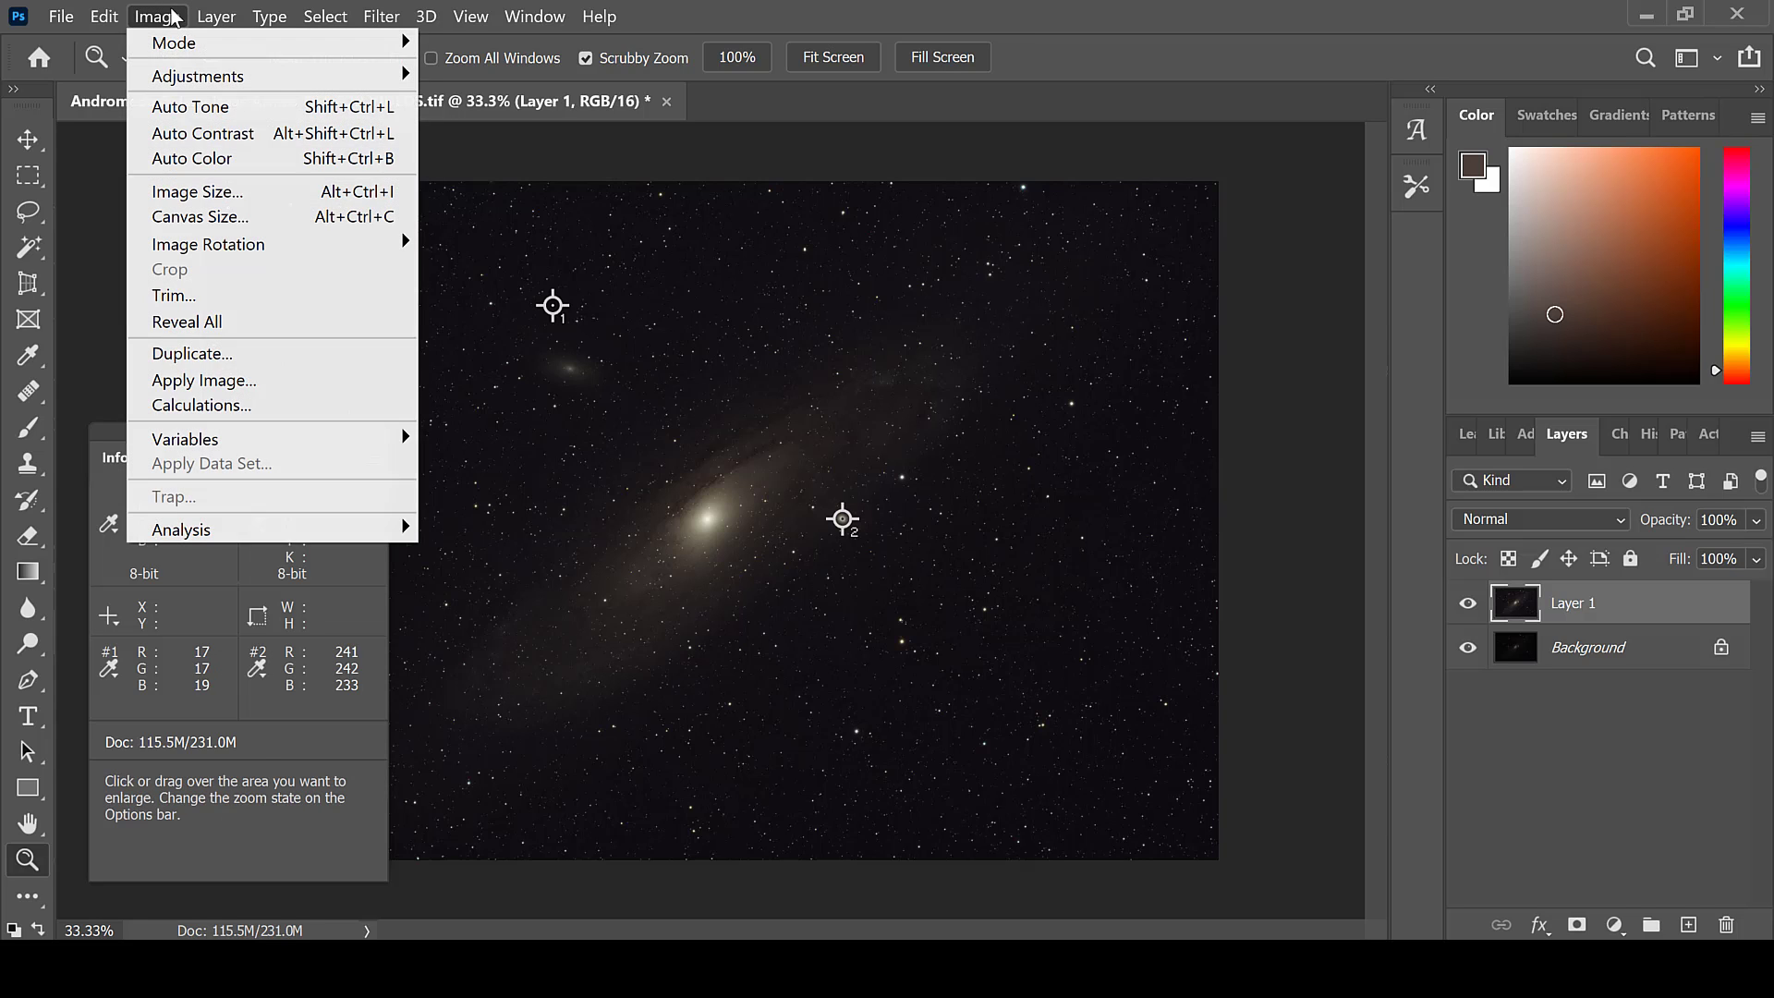
pyautogui.moveTo(238, 74)
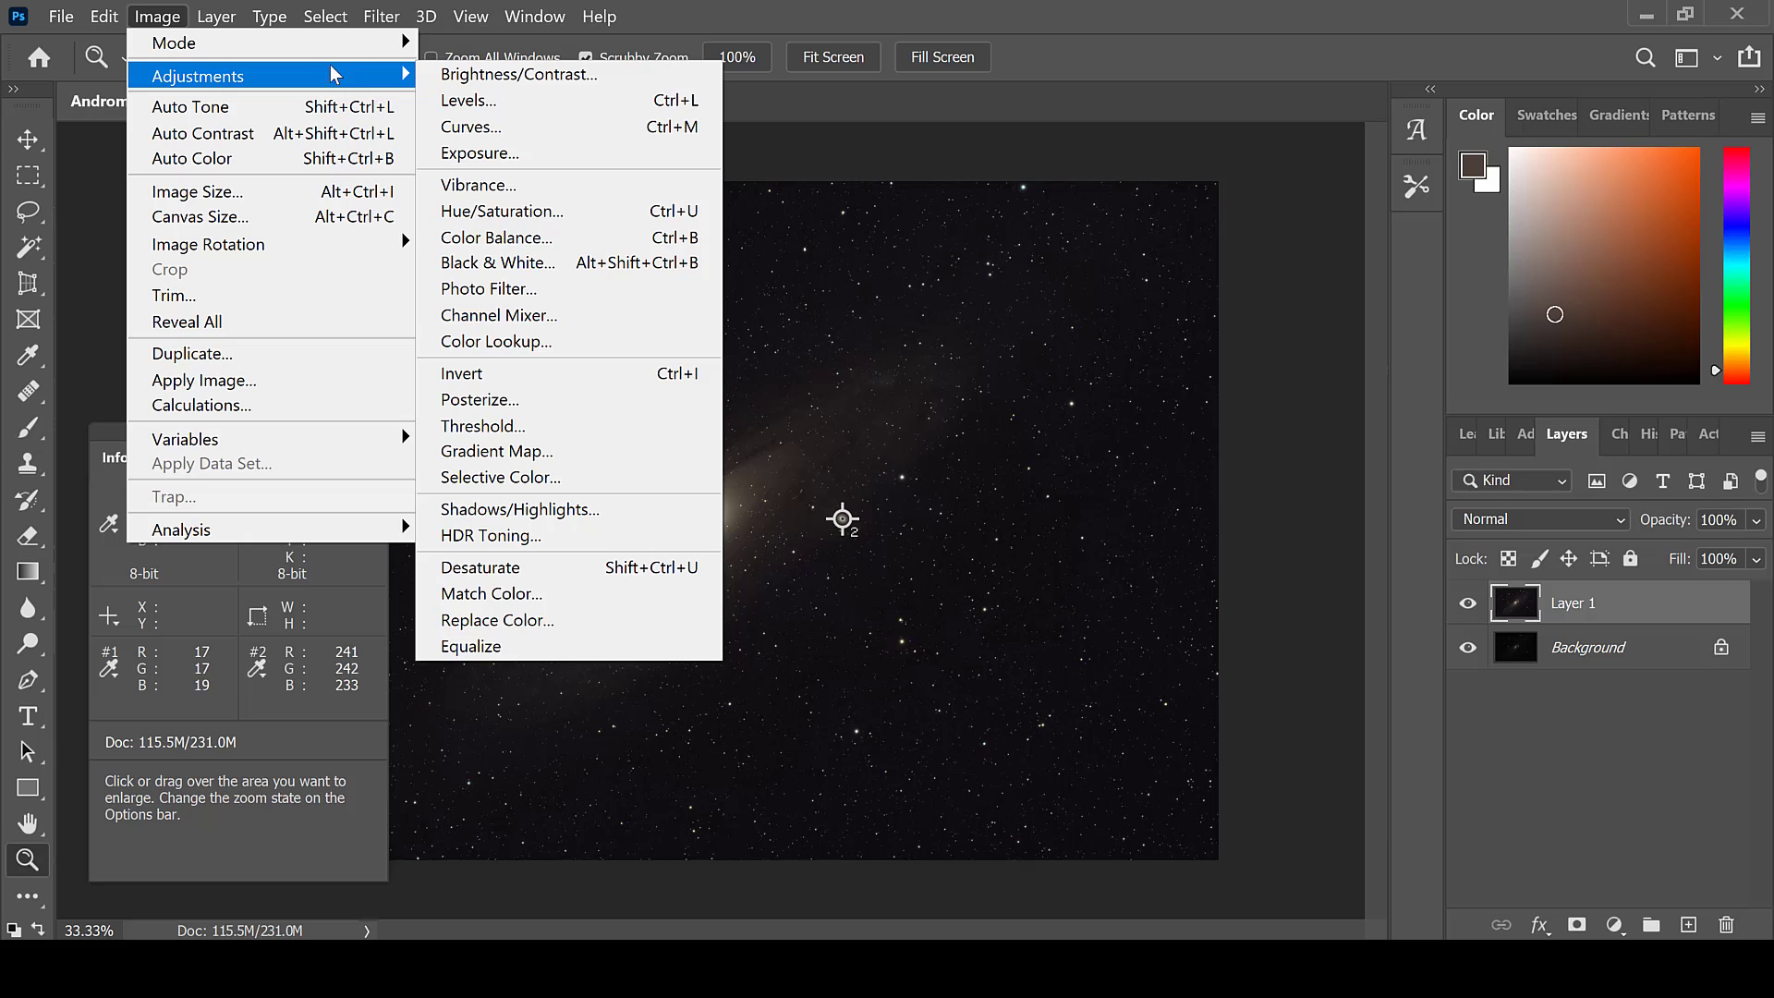
pyautogui.click(467, 100)
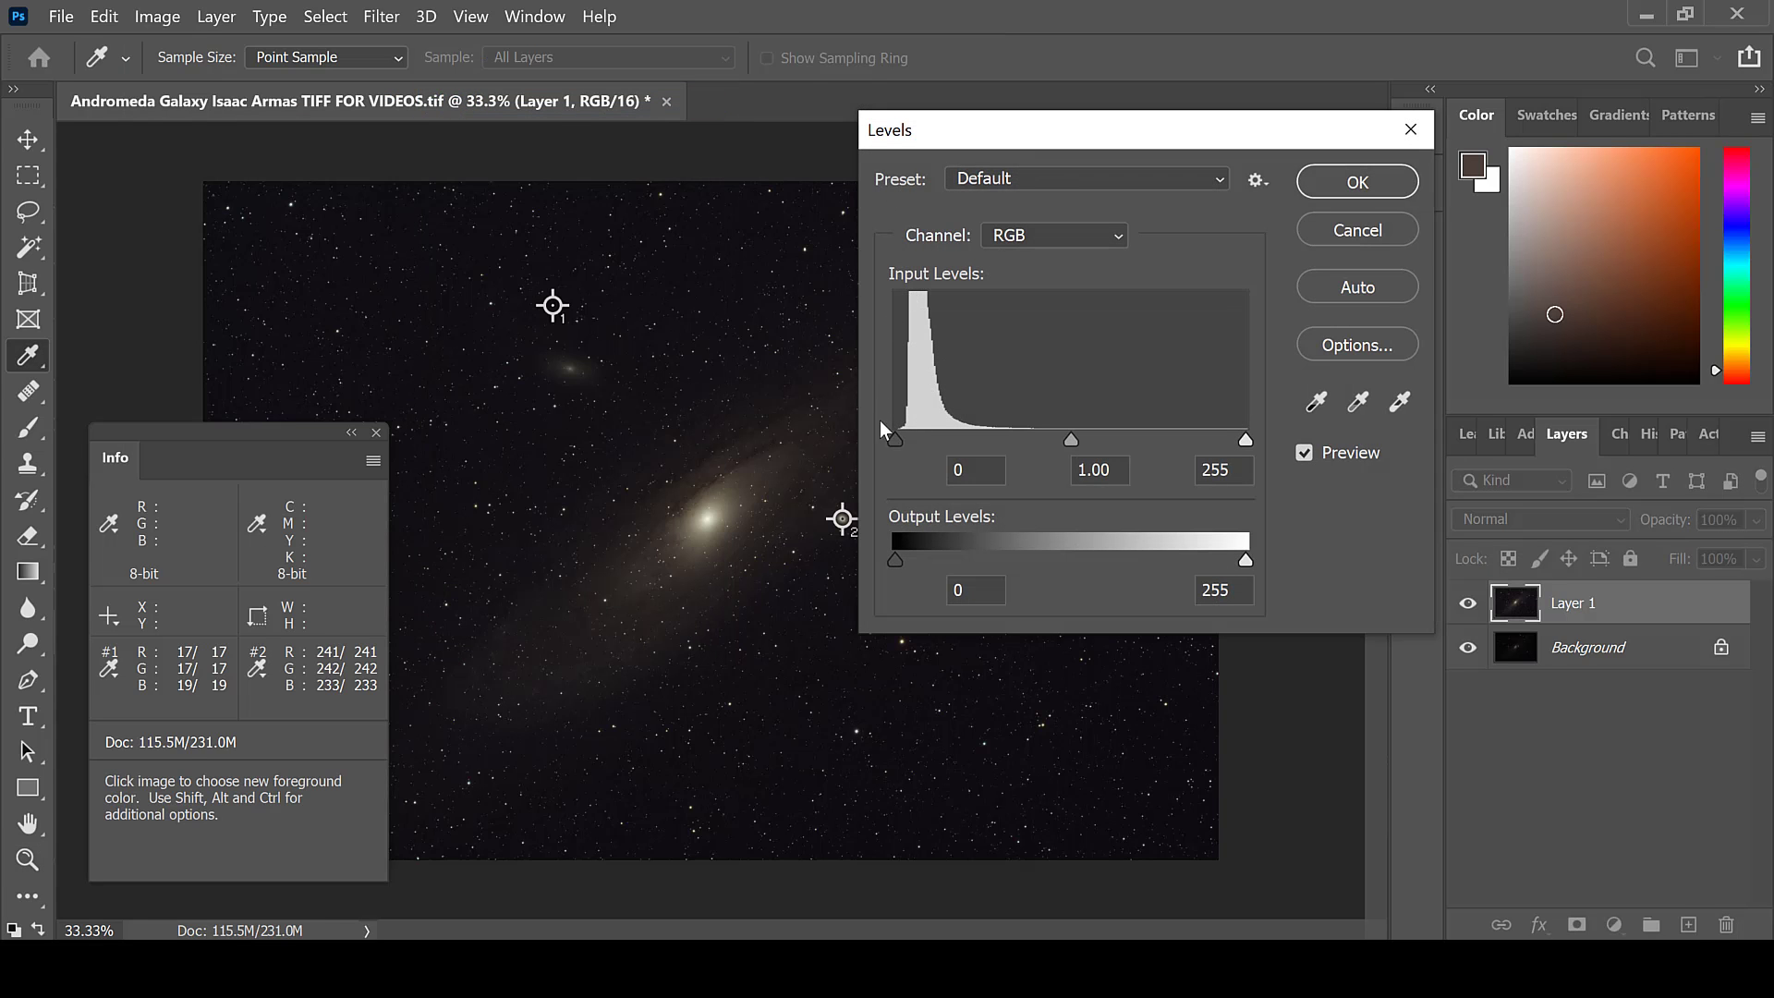
pyautogui.click(1355, 233)
pyautogui.press('z')
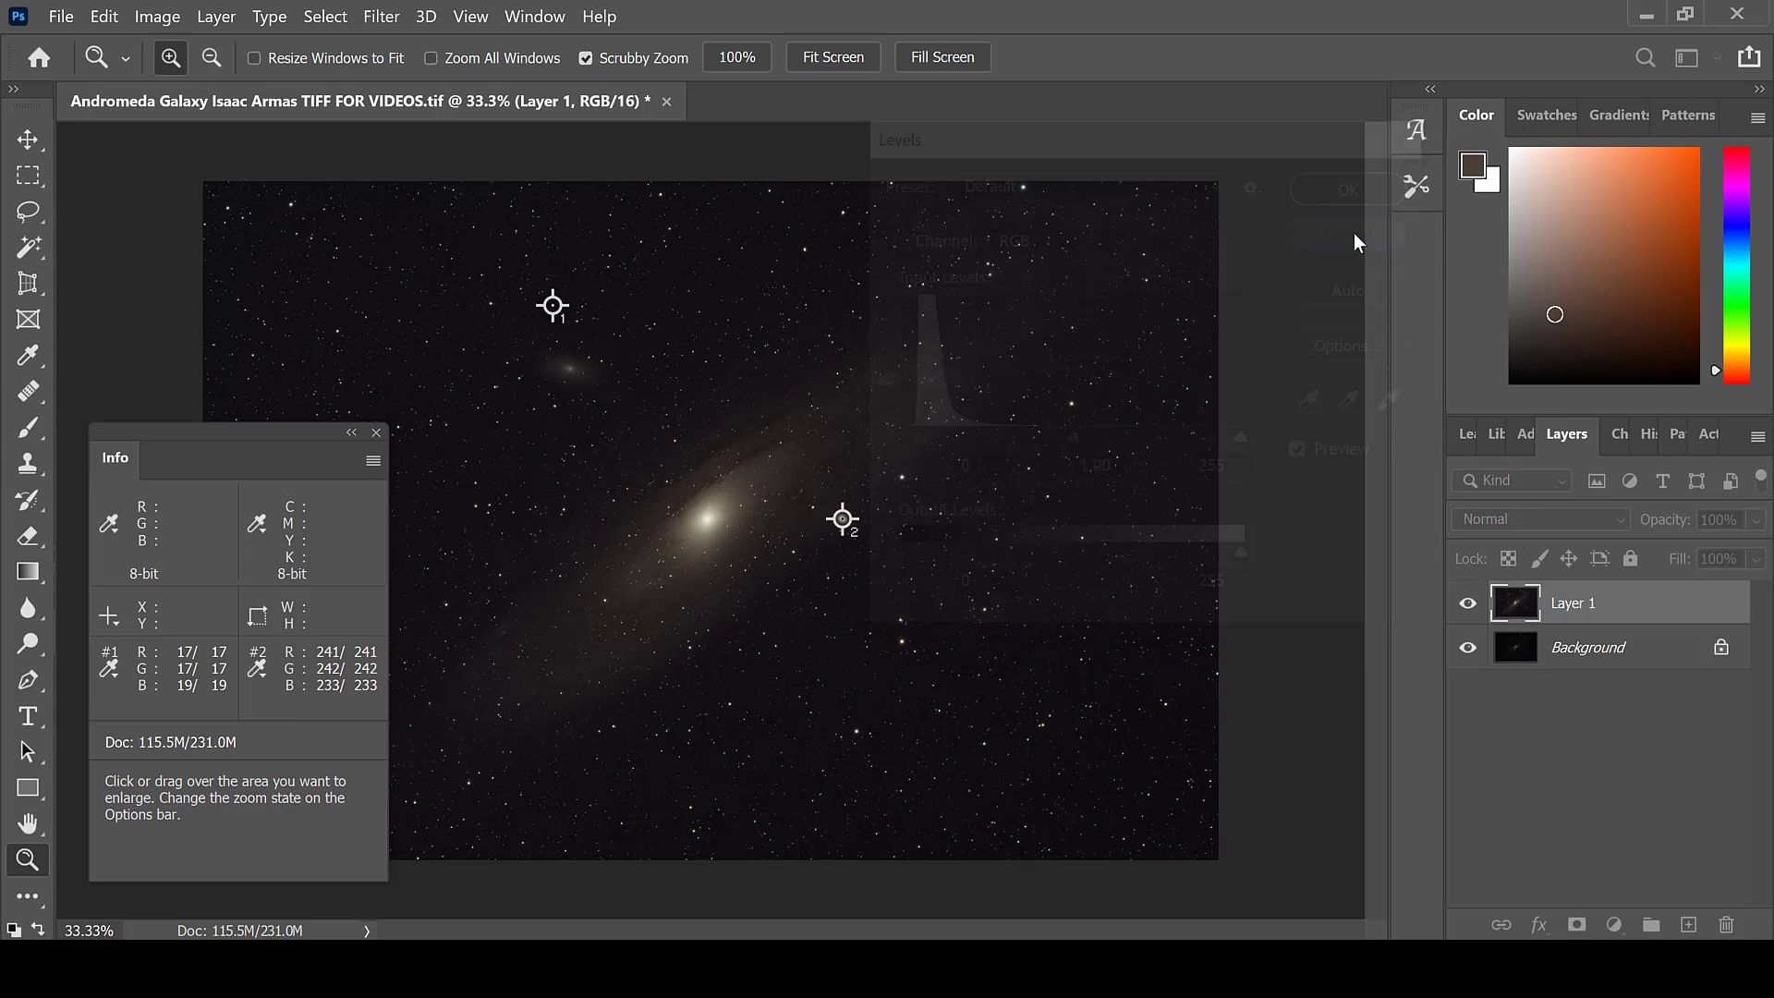
# Step: Create Layer 2 from the stretched image and apply a second Curves stretch, input 15 to output 34
pyautogui.hotkey('ctrl', 'shift', 'alt', 'e')
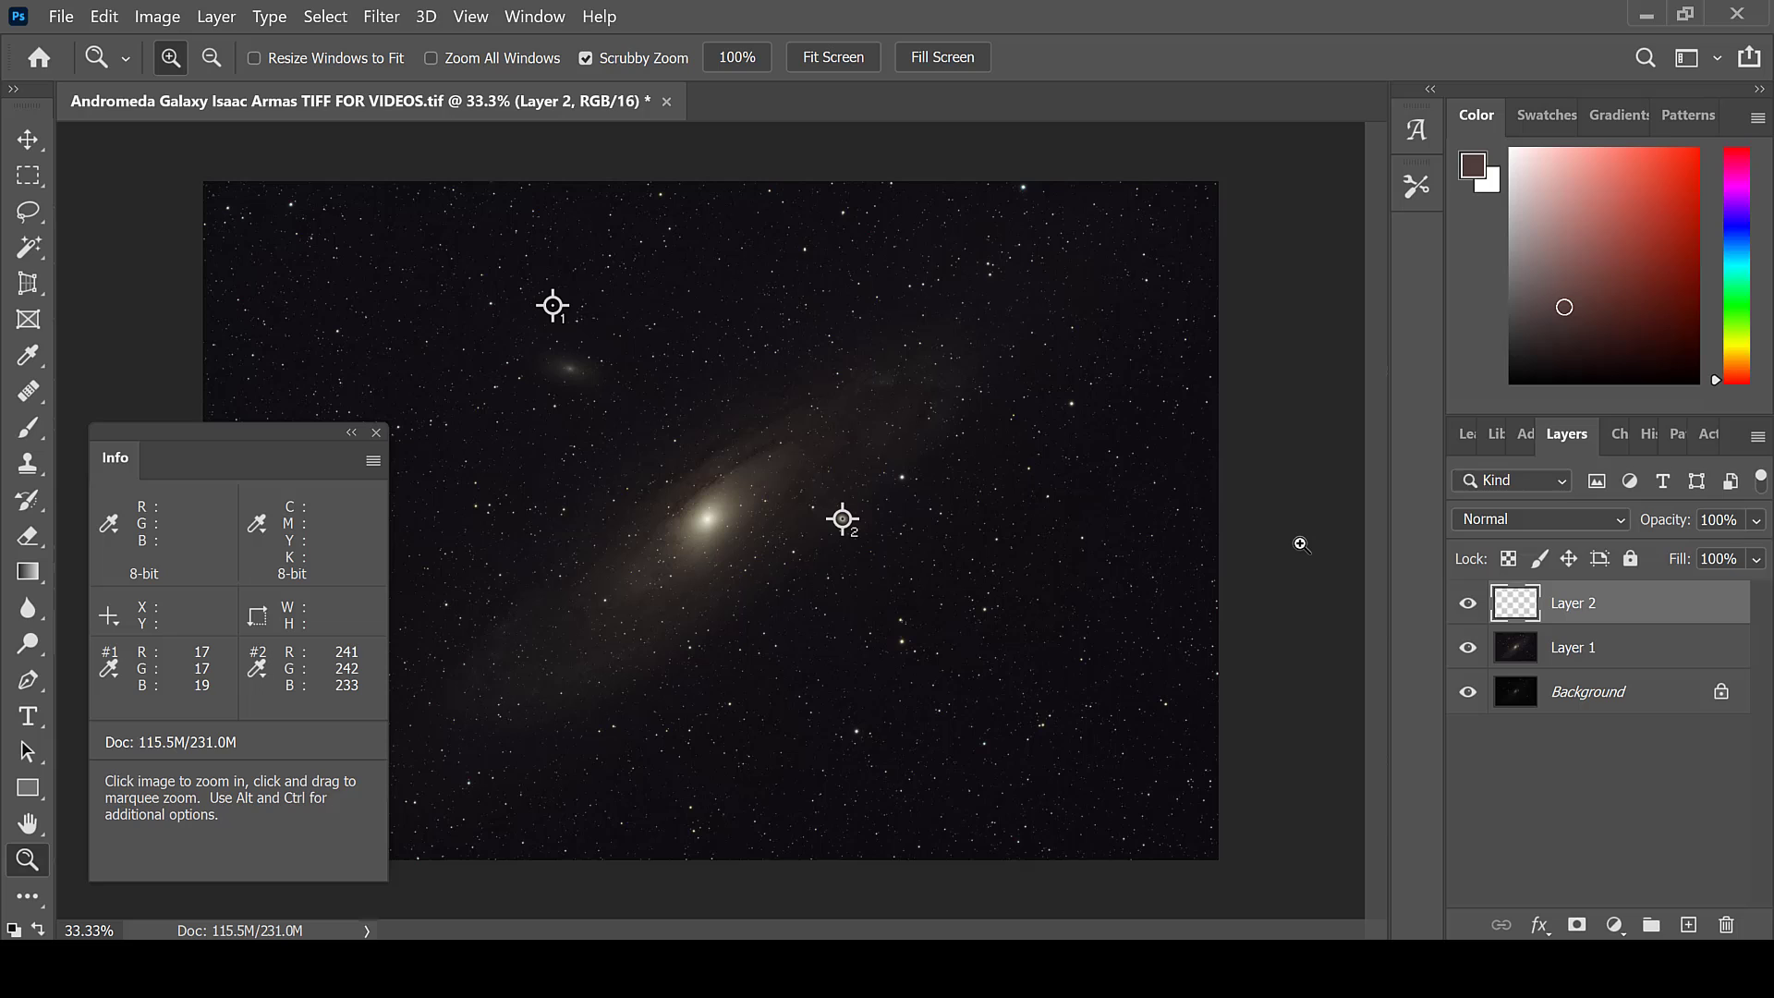
pyautogui.click(157, 17)
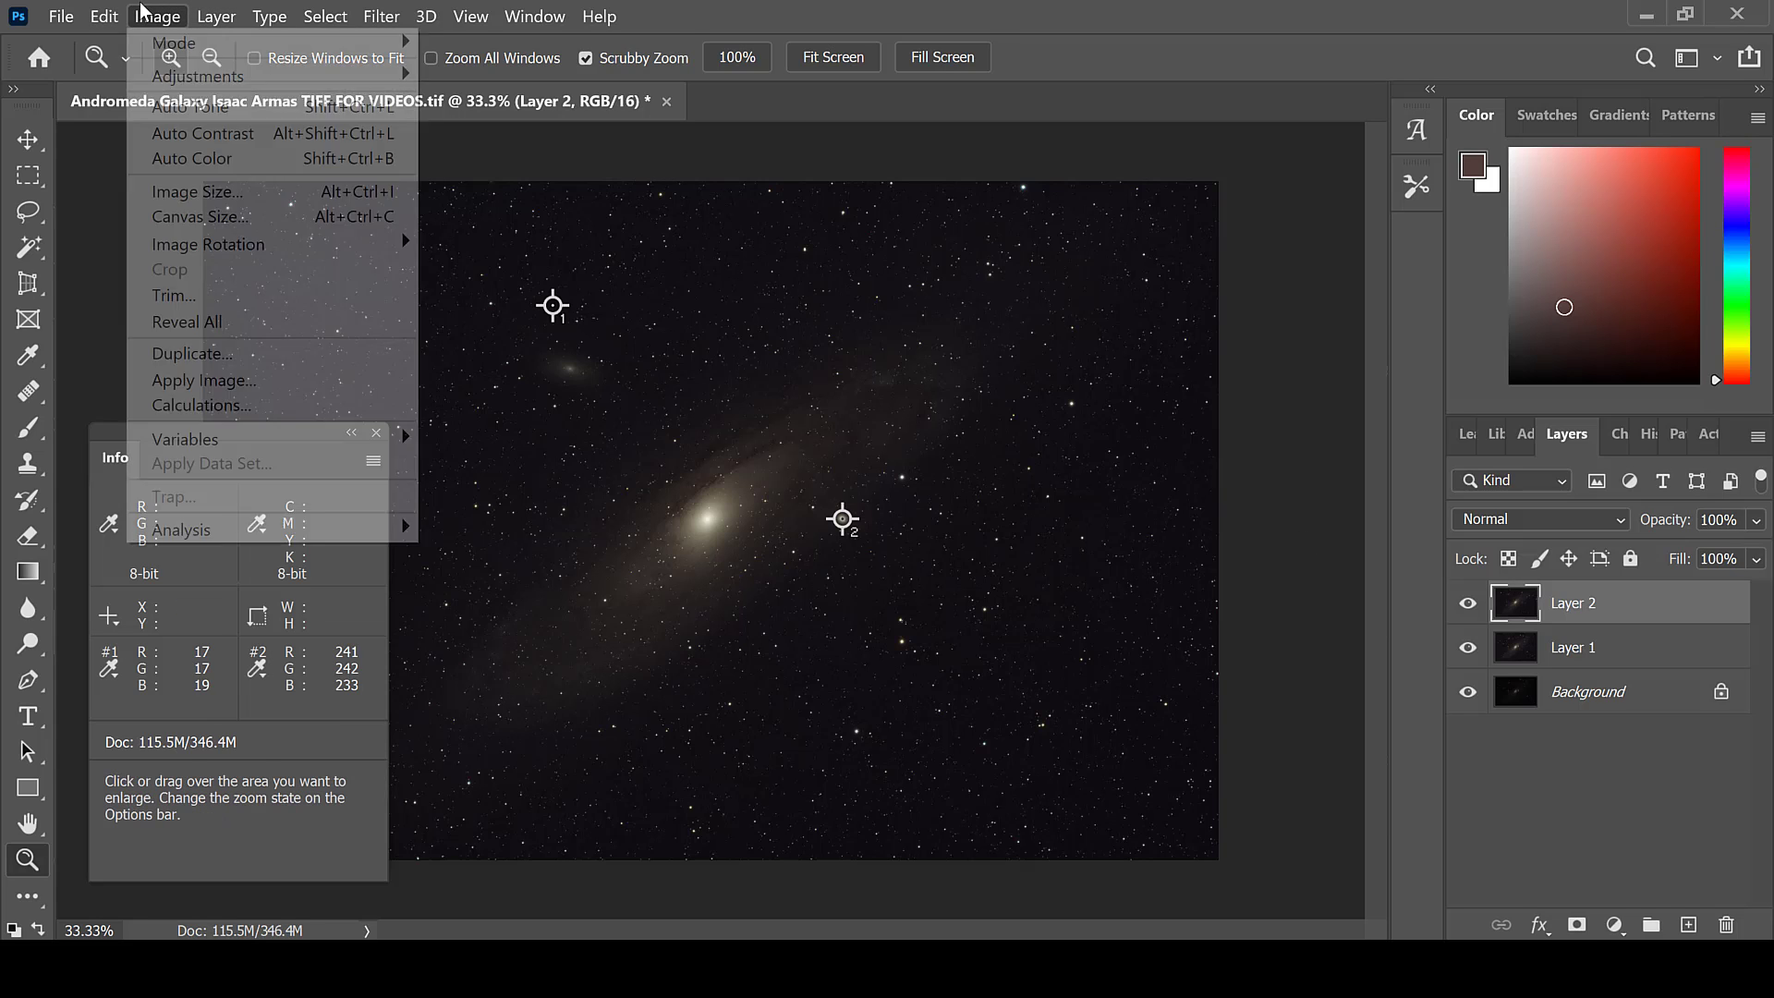
pyautogui.moveTo(211, 73)
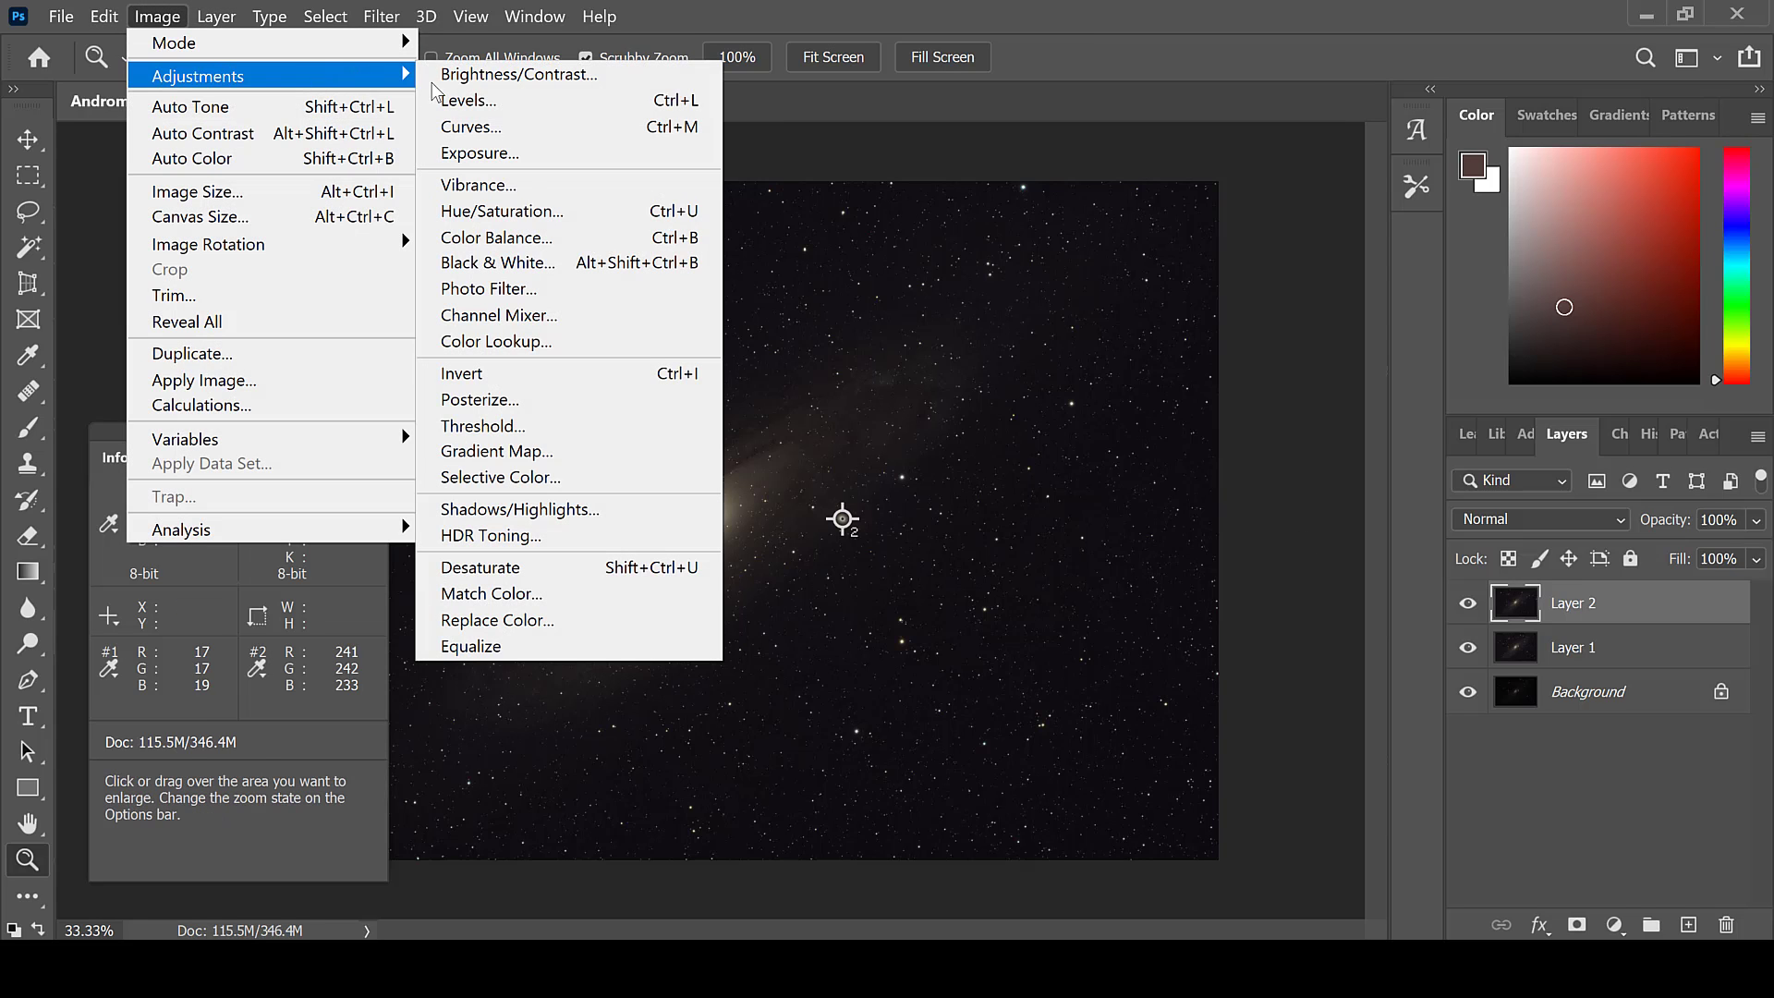
pyautogui.click(459, 127)
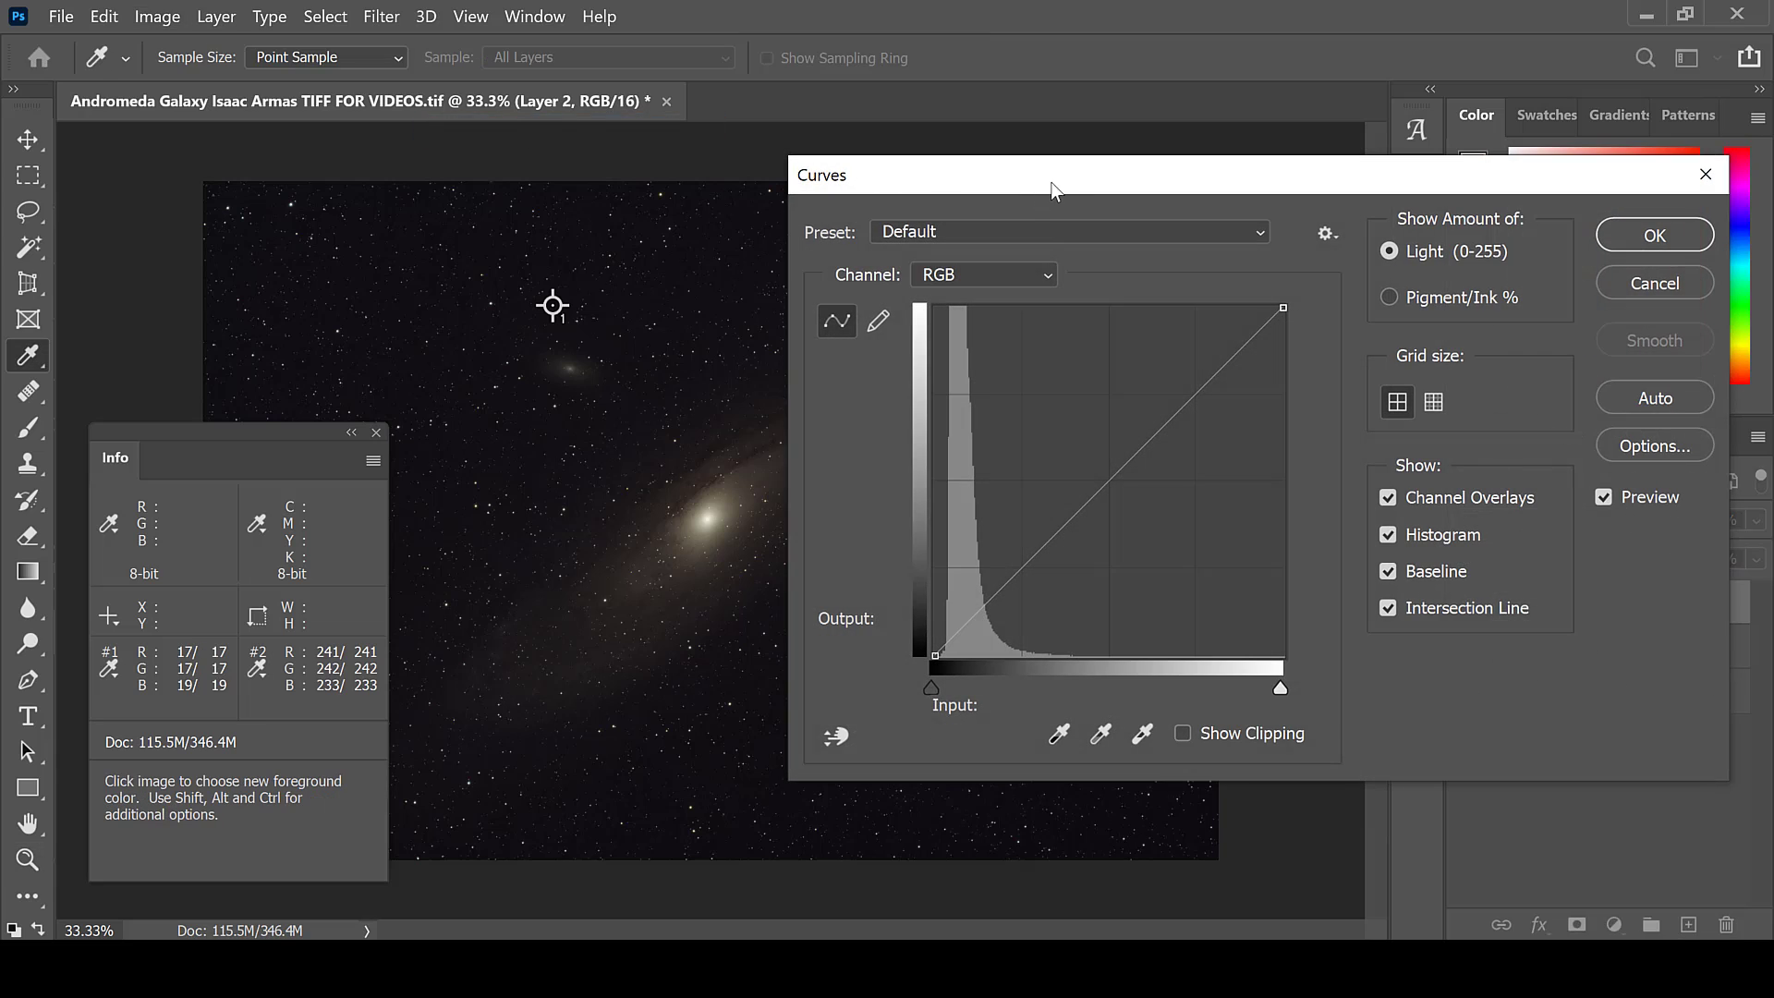
pyautogui.moveTo(1050, 181); pyautogui.dragTo(1231, 195)
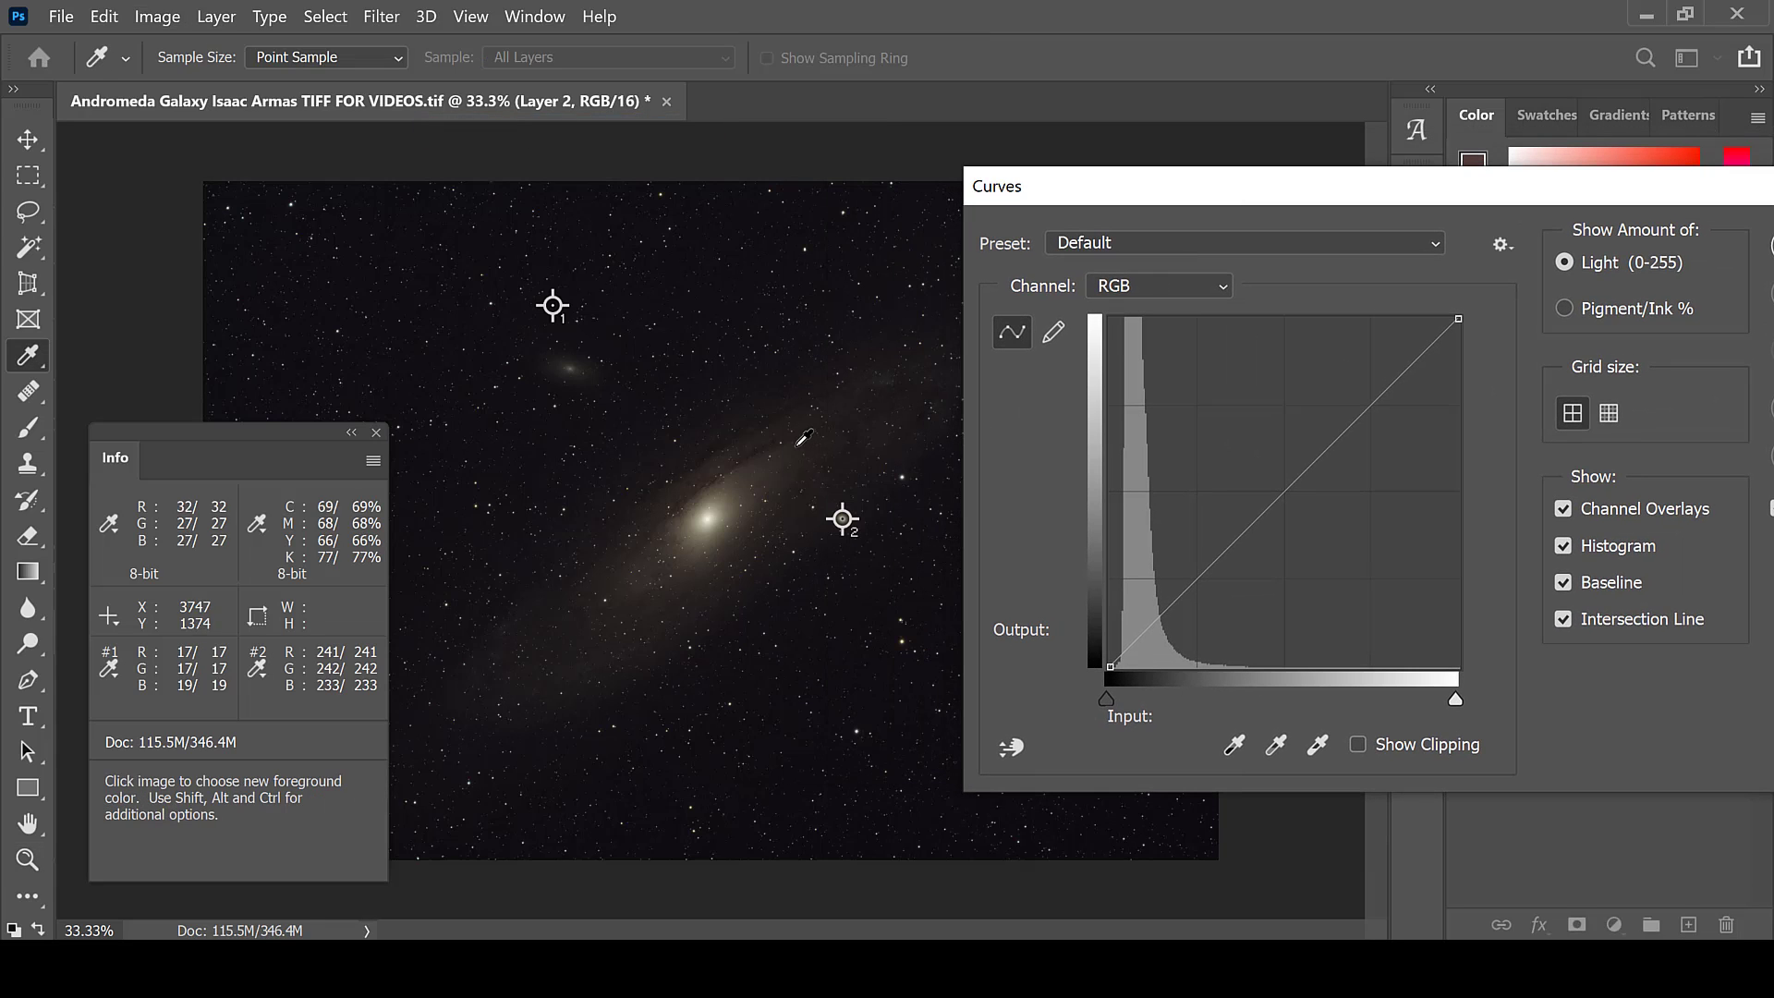
pyautogui.keyDown('ctrl'); pyautogui.click(775, 441); pyautogui.keyUp('ctrl')
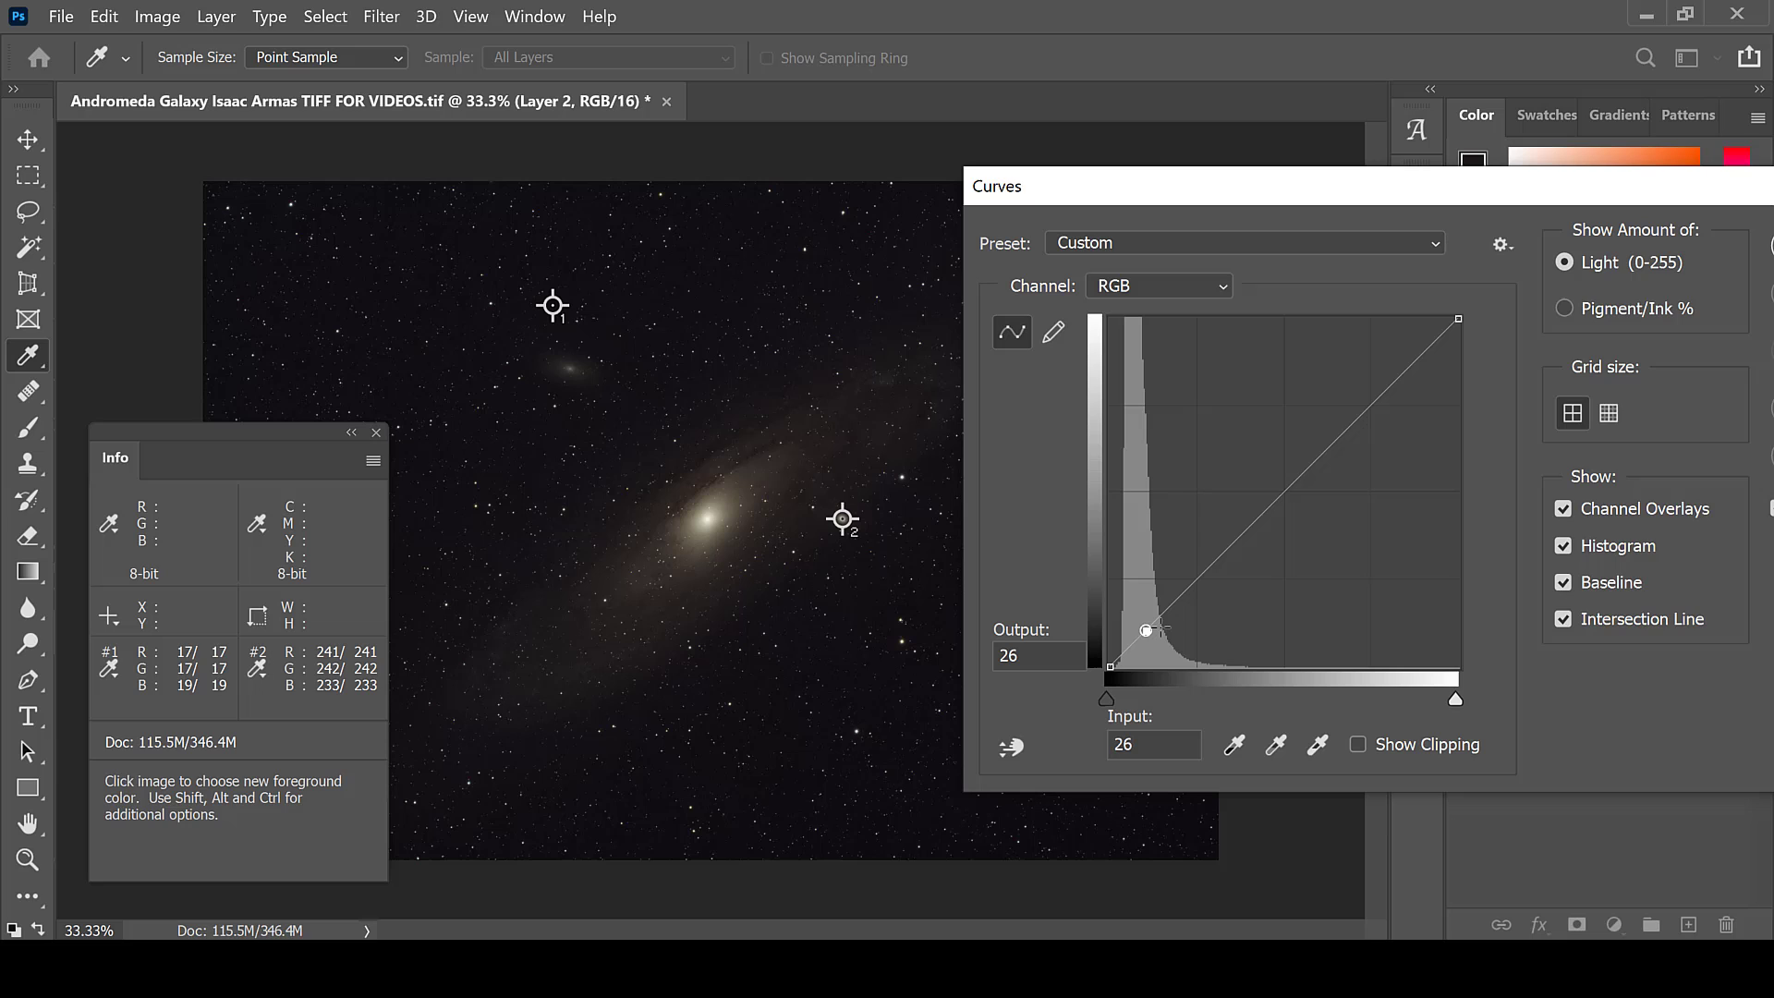
pyautogui.moveTo(1146, 629)
pyautogui.mouseDown()
pyautogui.moveTo(1127, 603)
pyautogui.moveTo(1132, 617)
pyautogui.mouseUp()
pyautogui.moveTo(1453, 198); pyautogui.dragTo(1262, 190)
pyautogui.click(1610, 238)
pyautogui.press('z')
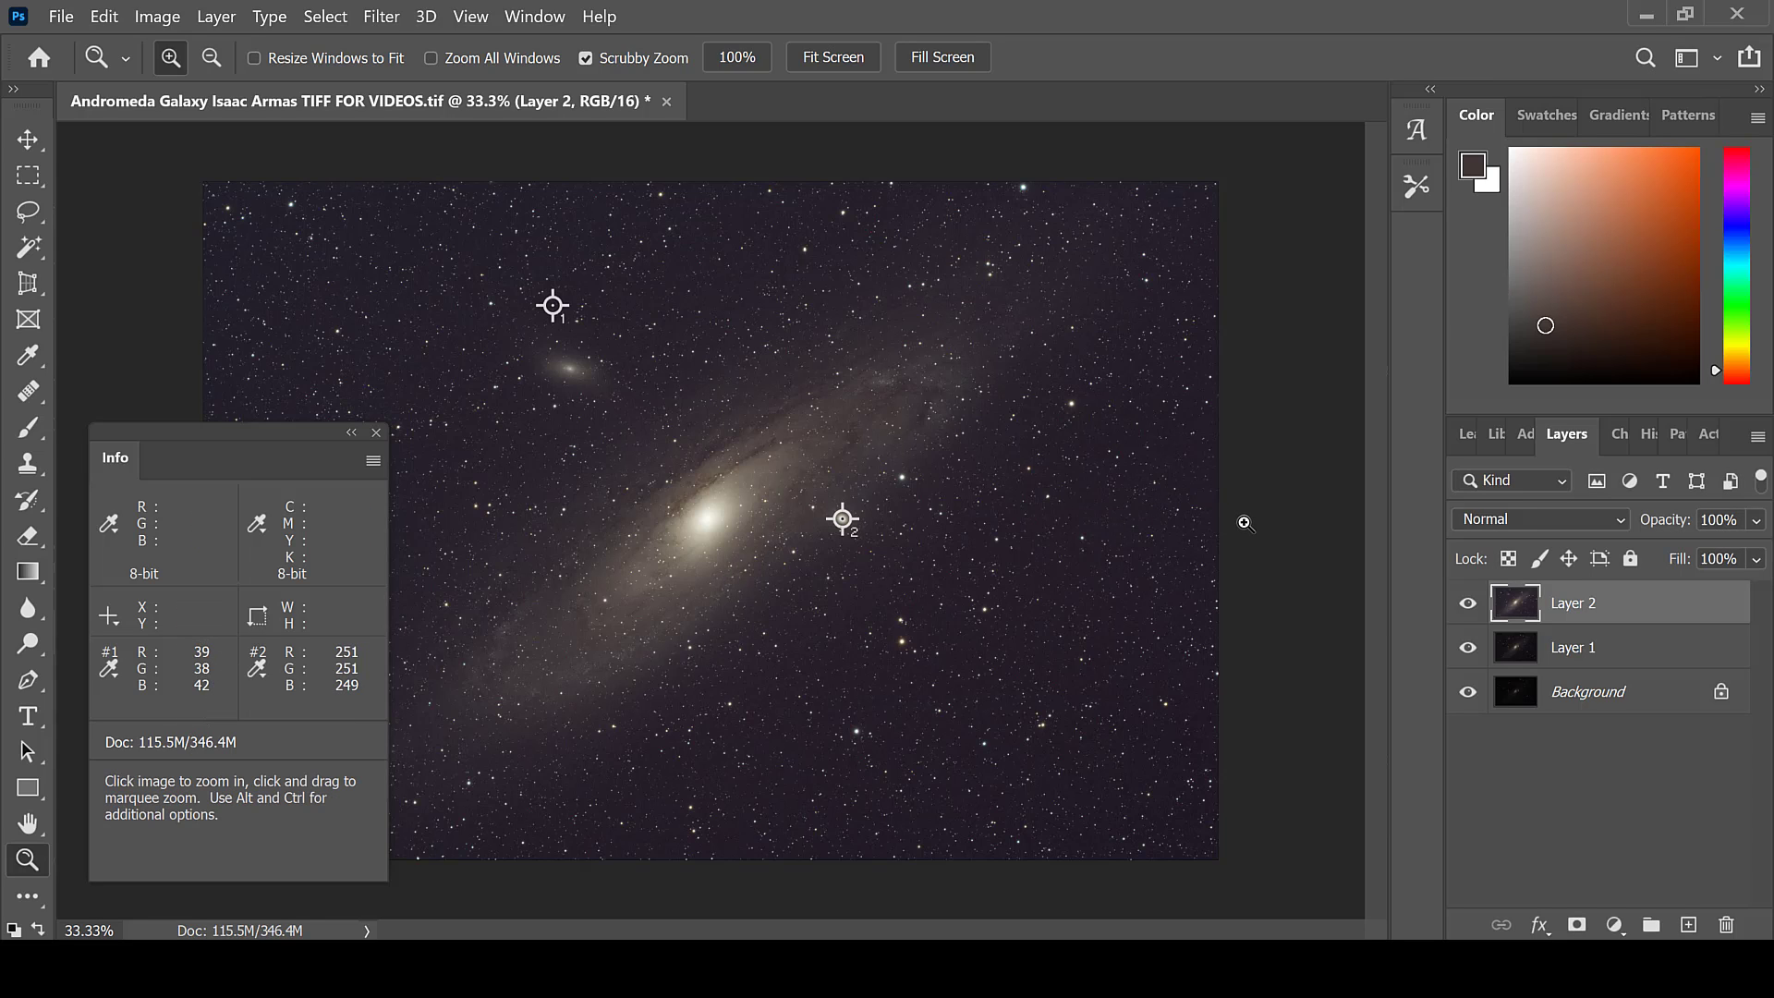
# Step: Create Layer 3 and raise the Red channel's Levels black point to 19
pyautogui.hotkey('ctrl', 'shift', 'alt', 'e')
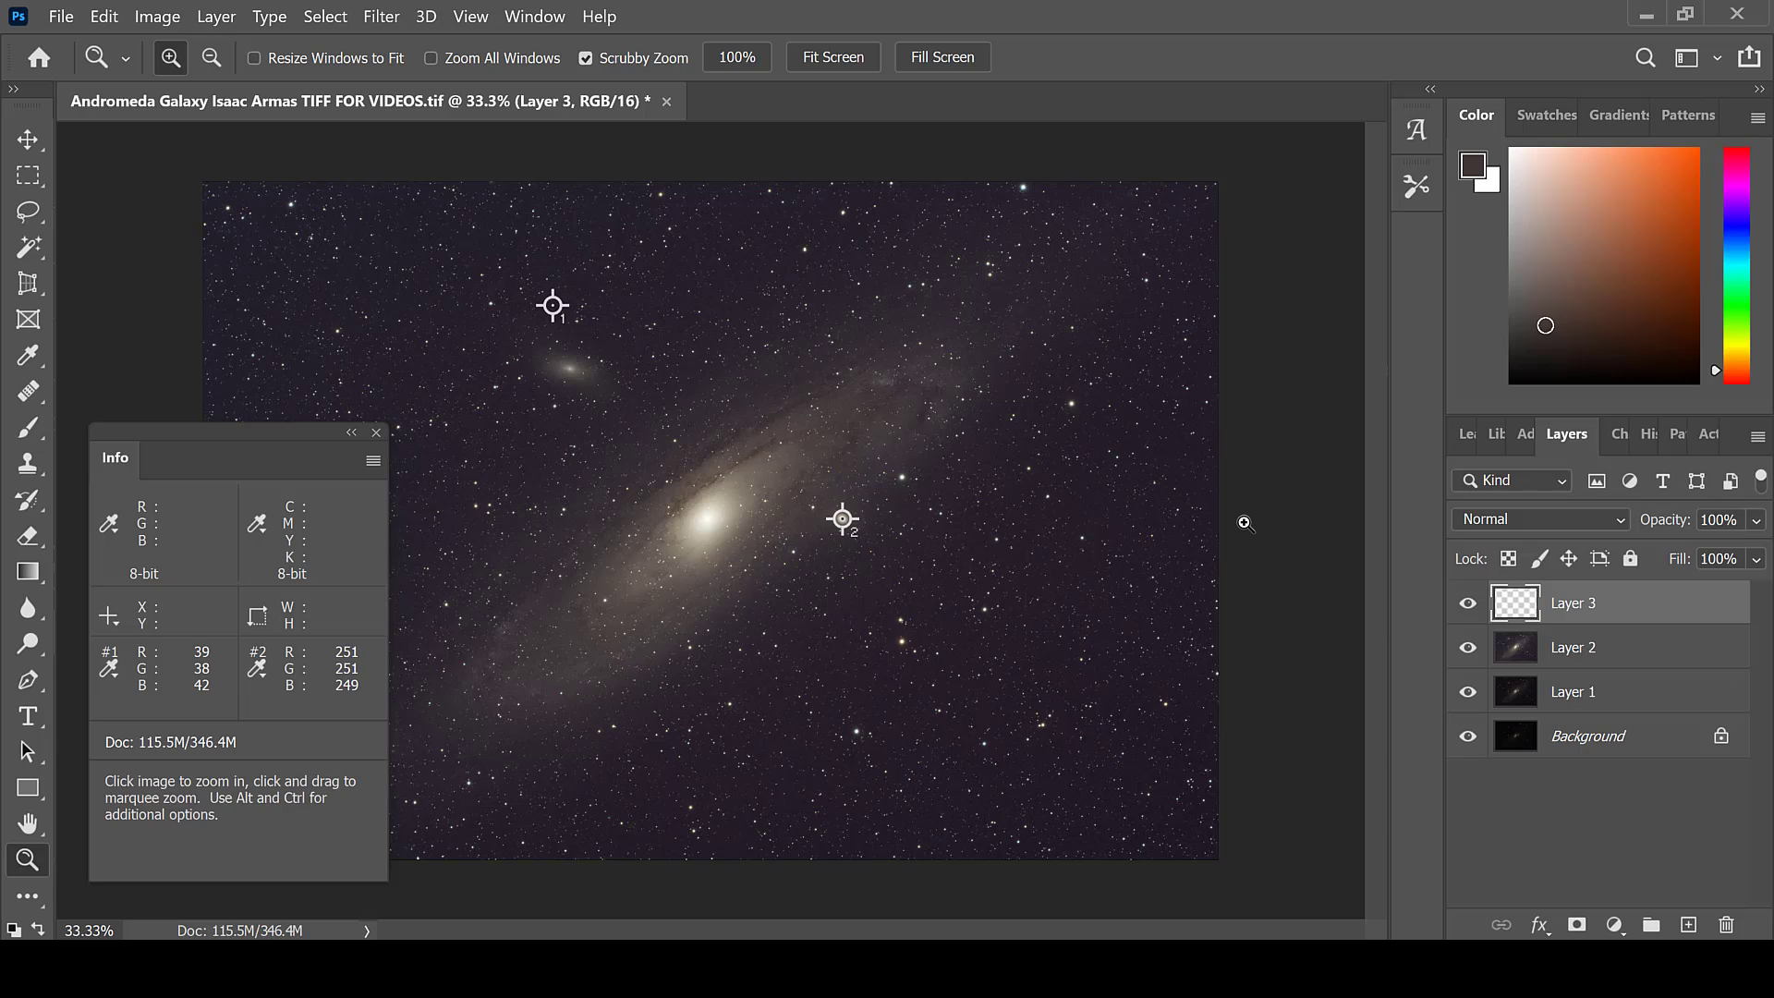
pyautogui.click(157, 16)
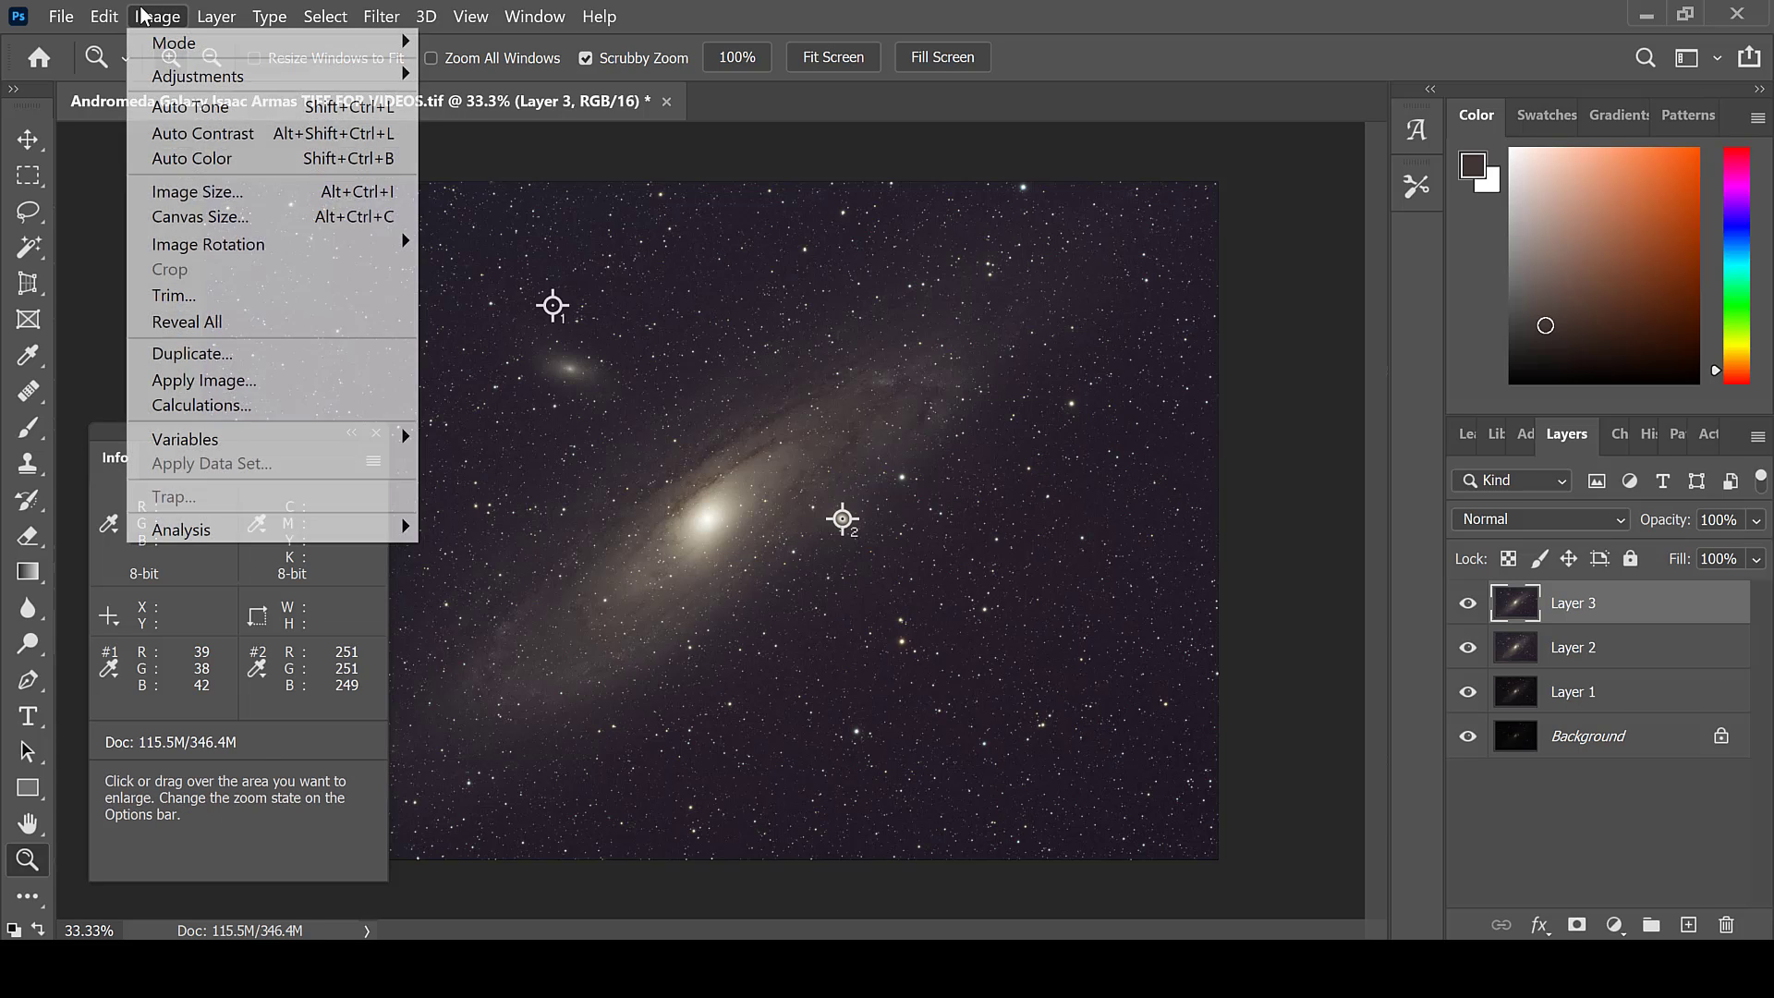
pyautogui.moveTo(179, 76)
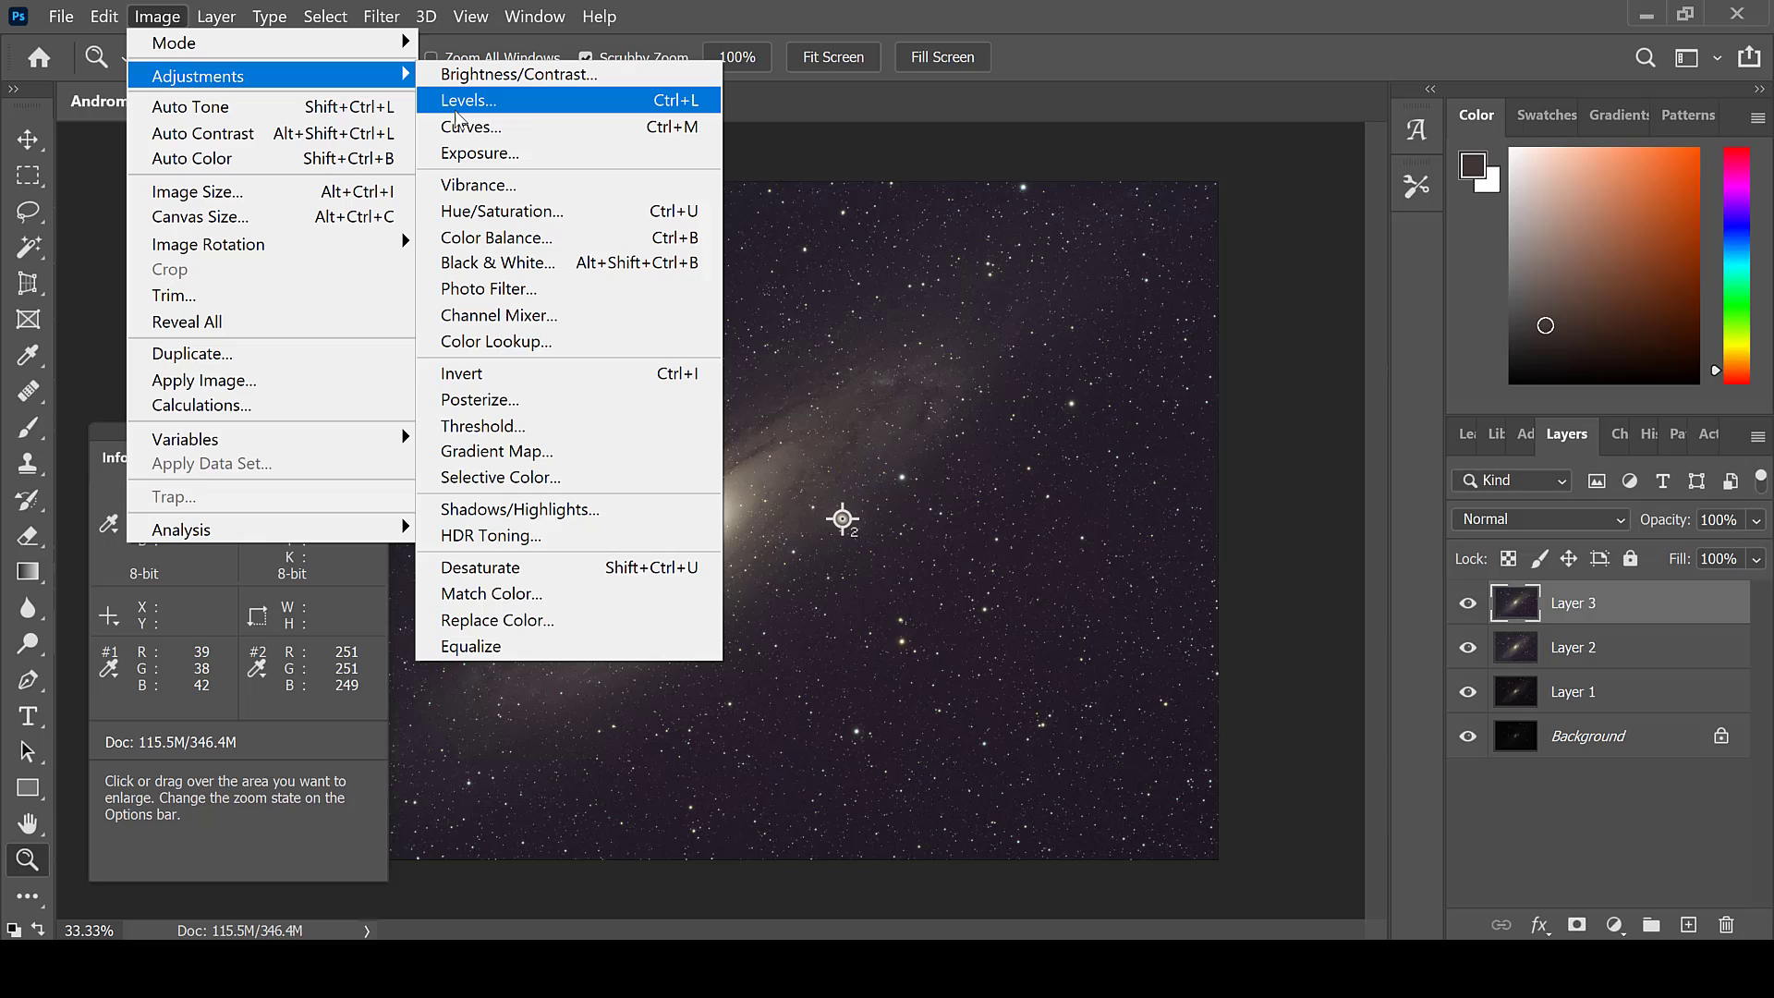
pyautogui.click(456, 103)
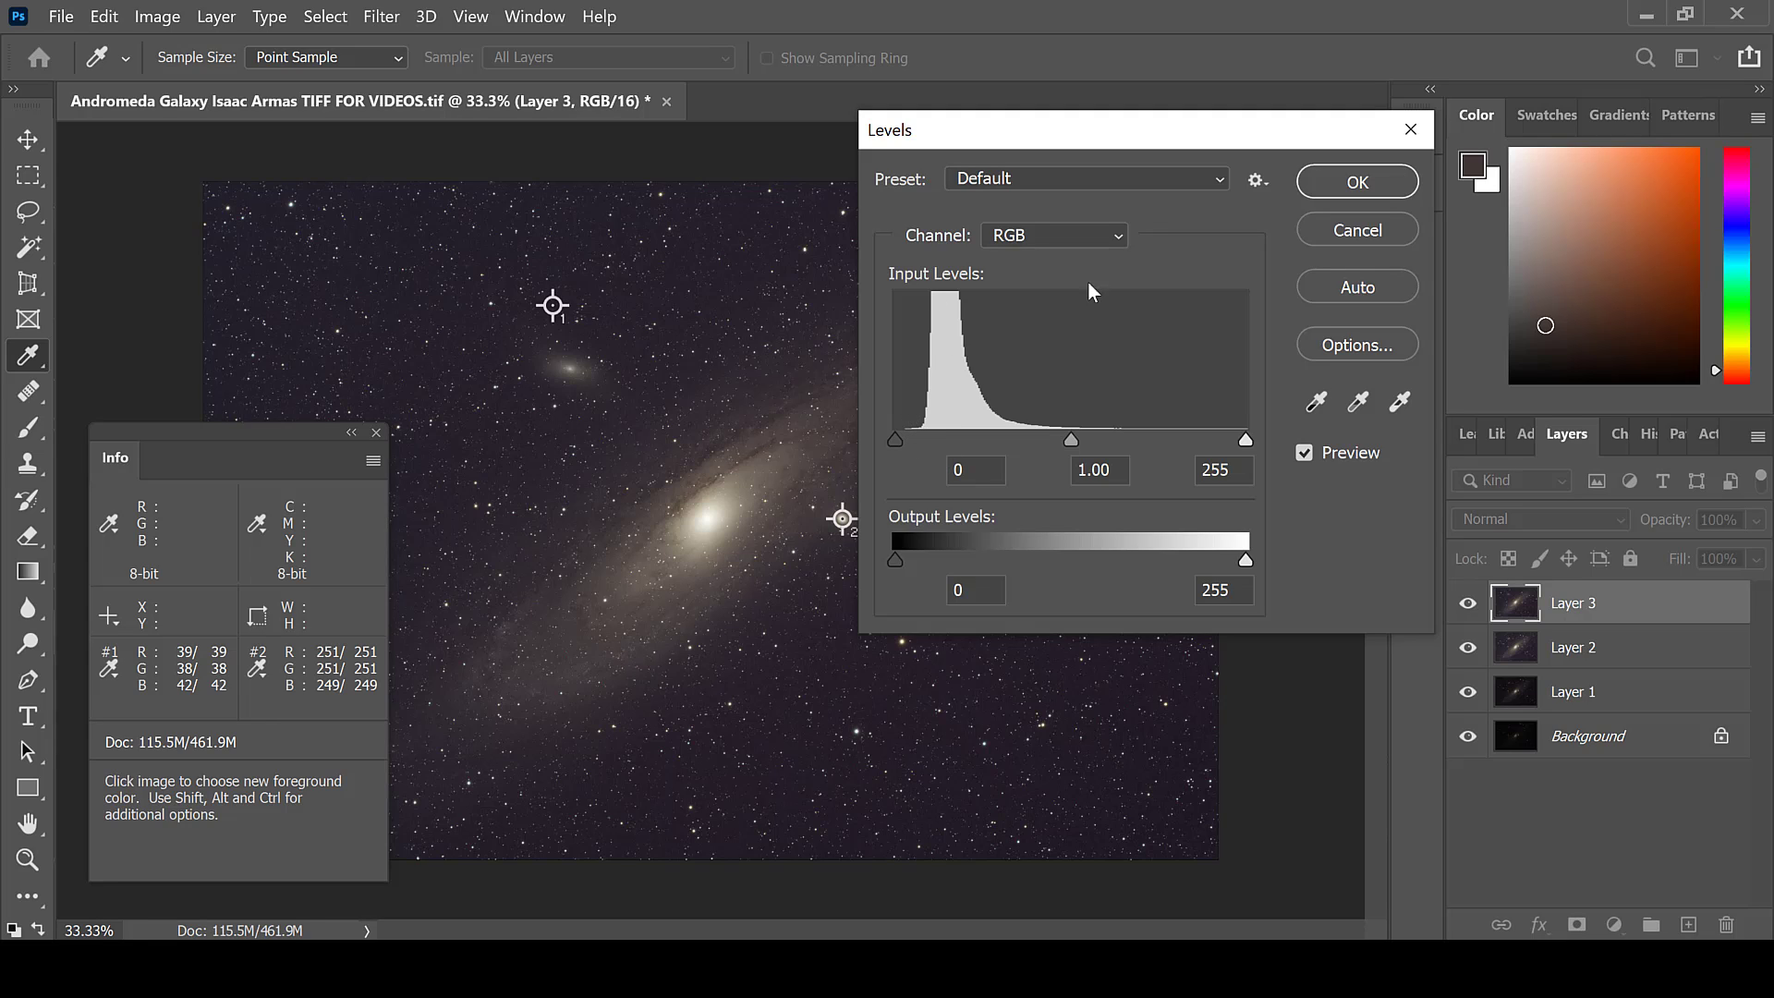
pyautogui.click(1029, 234)
pyautogui.click(1019, 279)
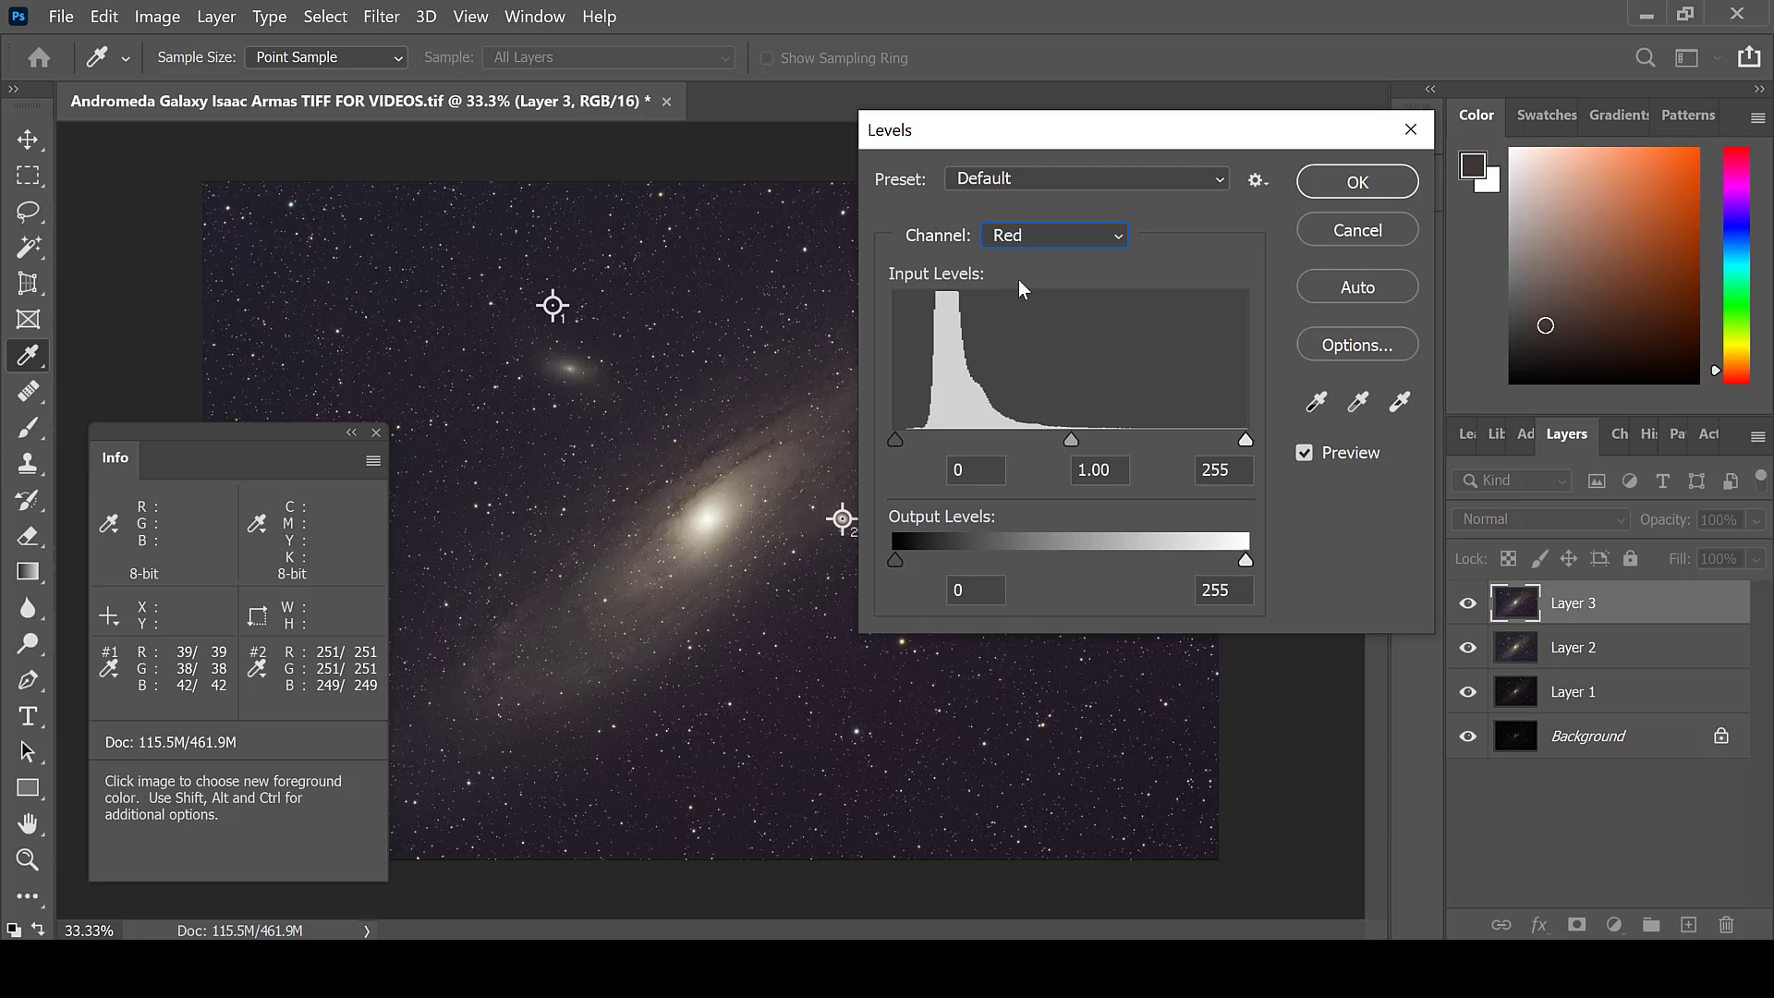
pyautogui.moveTo(896, 436); pyautogui.dragTo(922, 435)
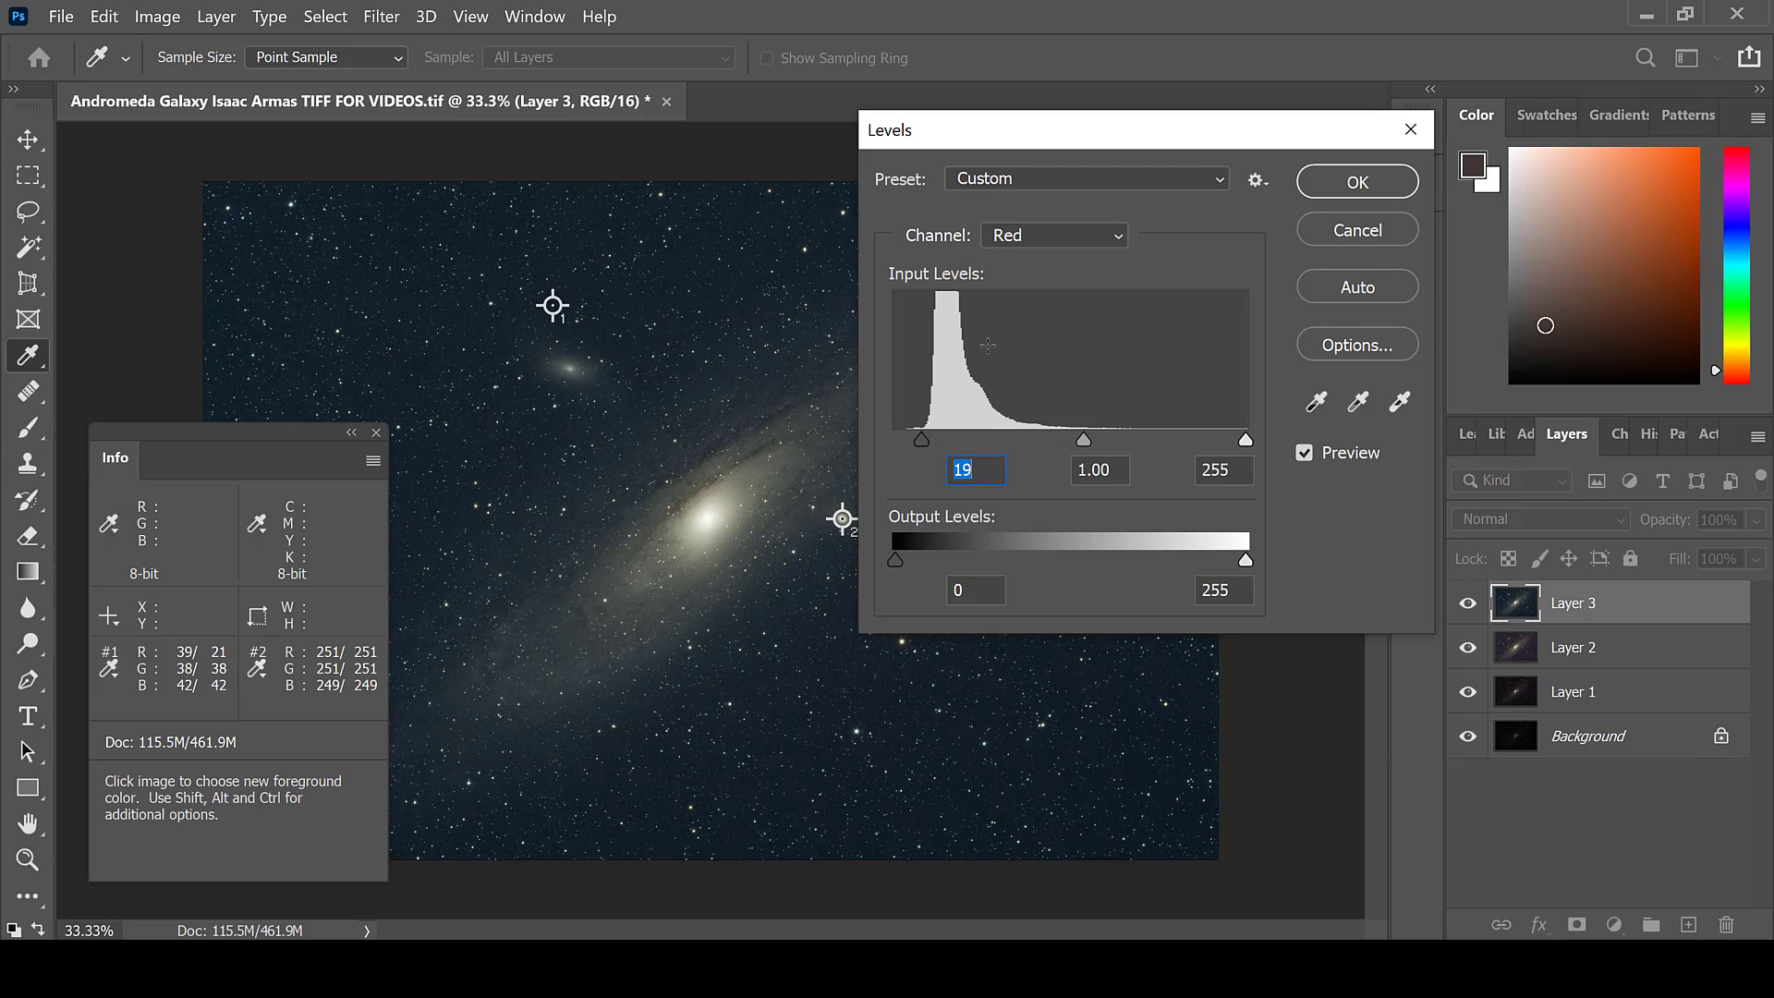
# Step: Raise the Green black point to 19 and Blue to 23, then apply the Levels
pyautogui.click(1029, 238)
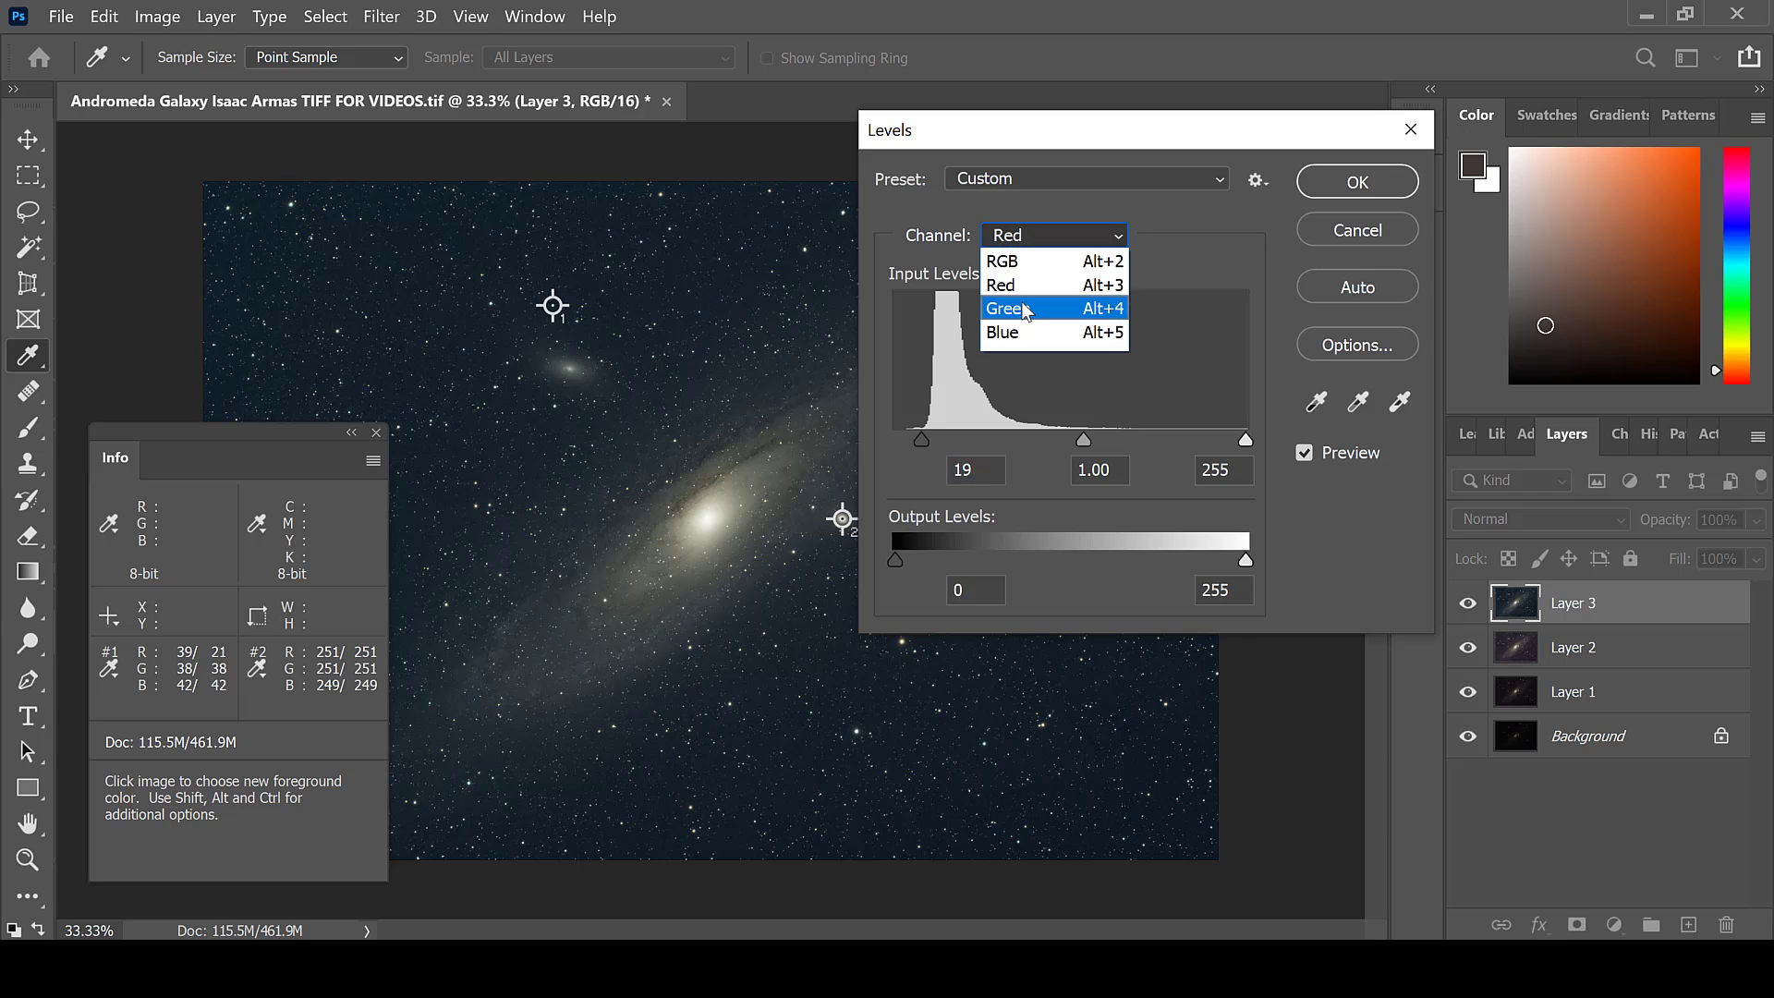
pyautogui.click(1016, 304)
pyautogui.moveTo(894, 438); pyautogui.dragTo(920, 446)
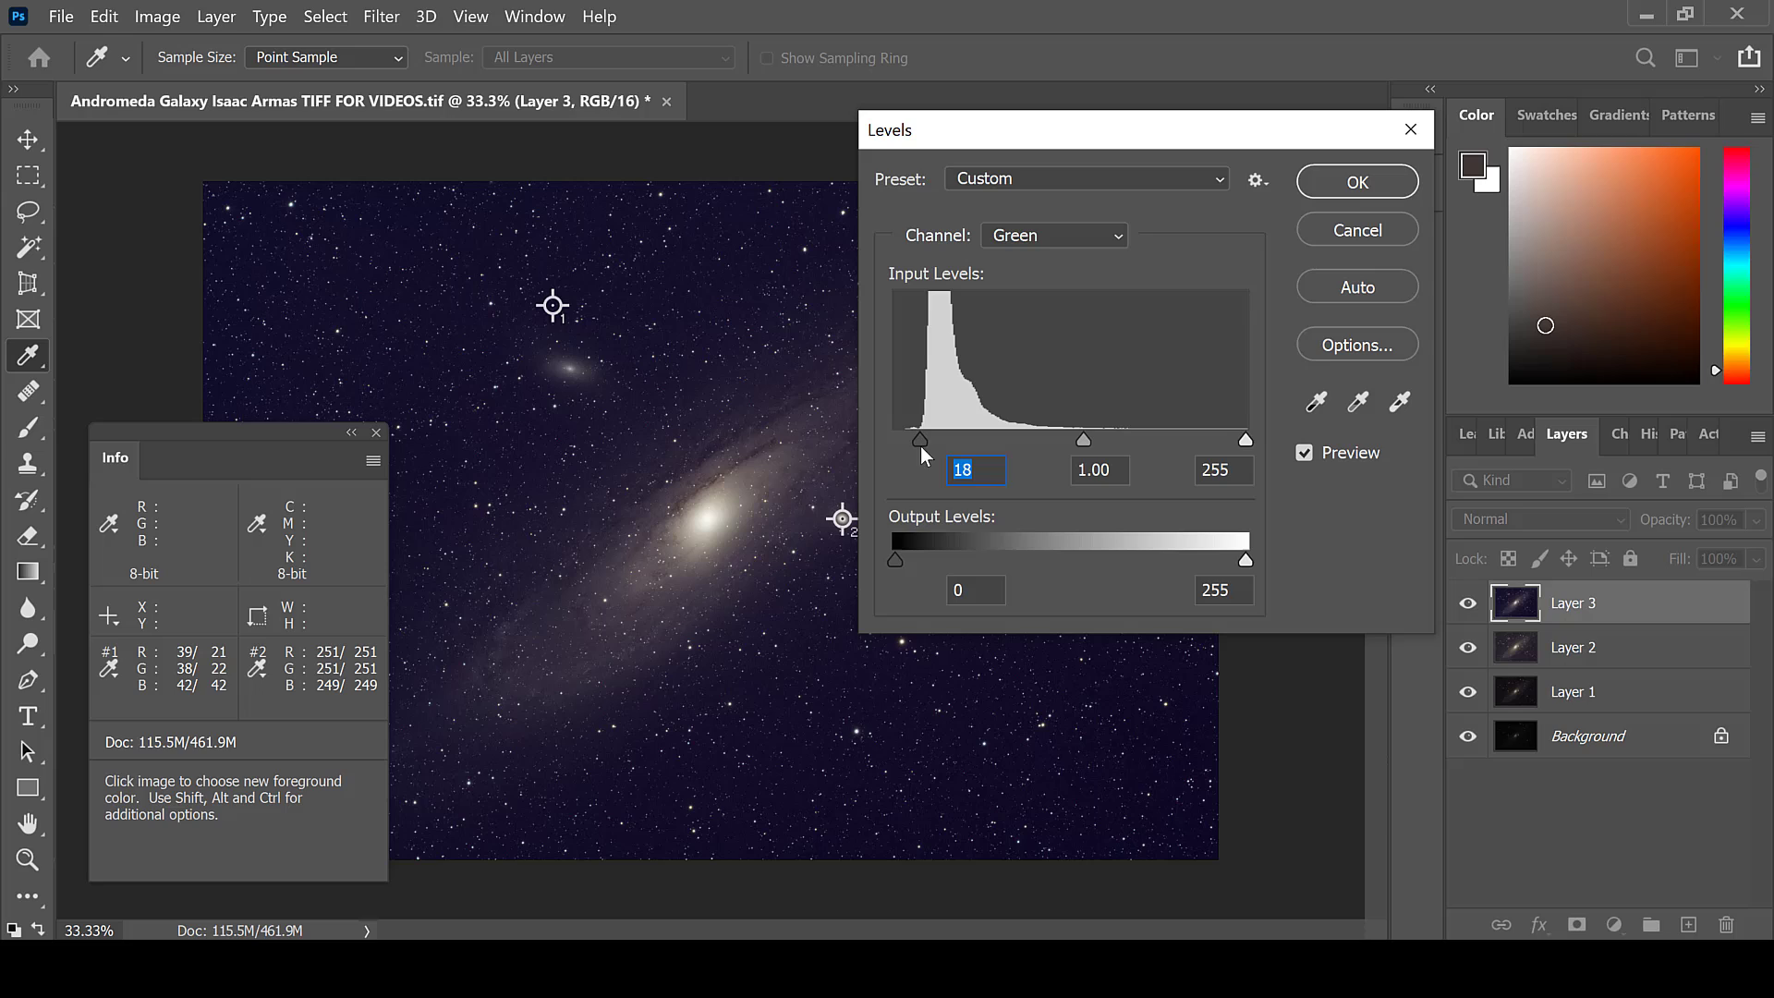
pyautogui.click(1017, 236)
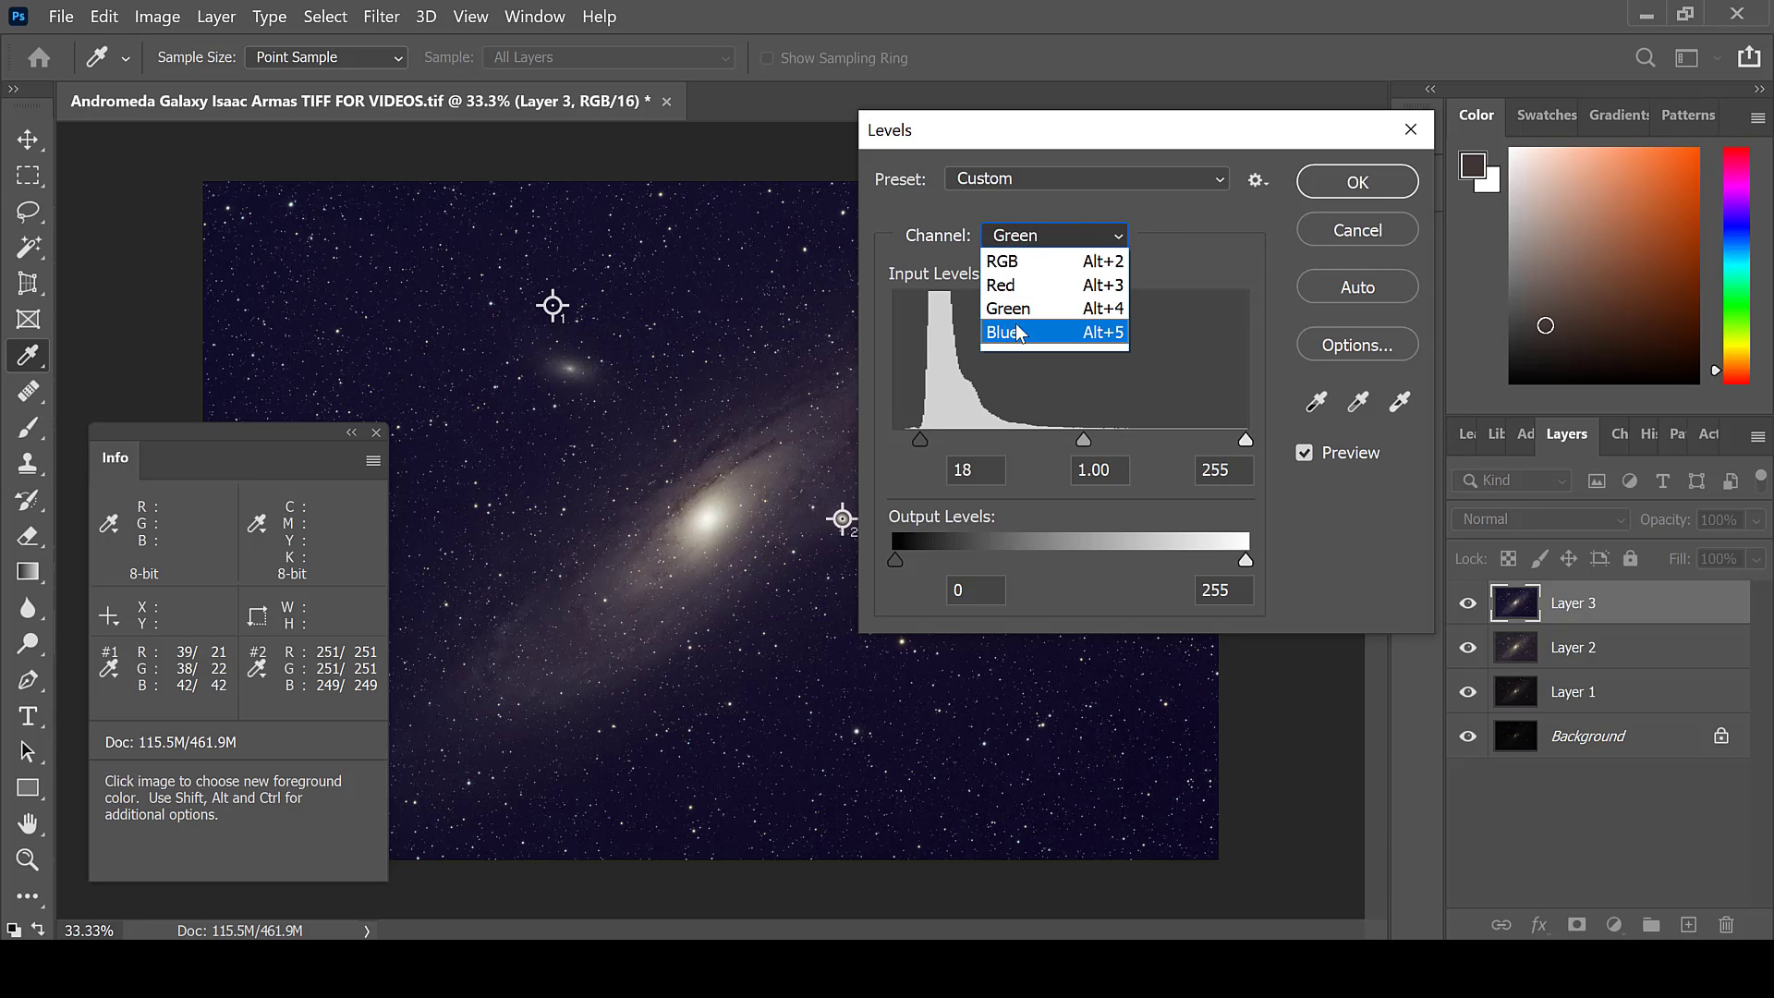
pyautogui.click(1016, 325)
pyautogui.moveTo(900, 441); pyautogui.dragTo(929, 445)
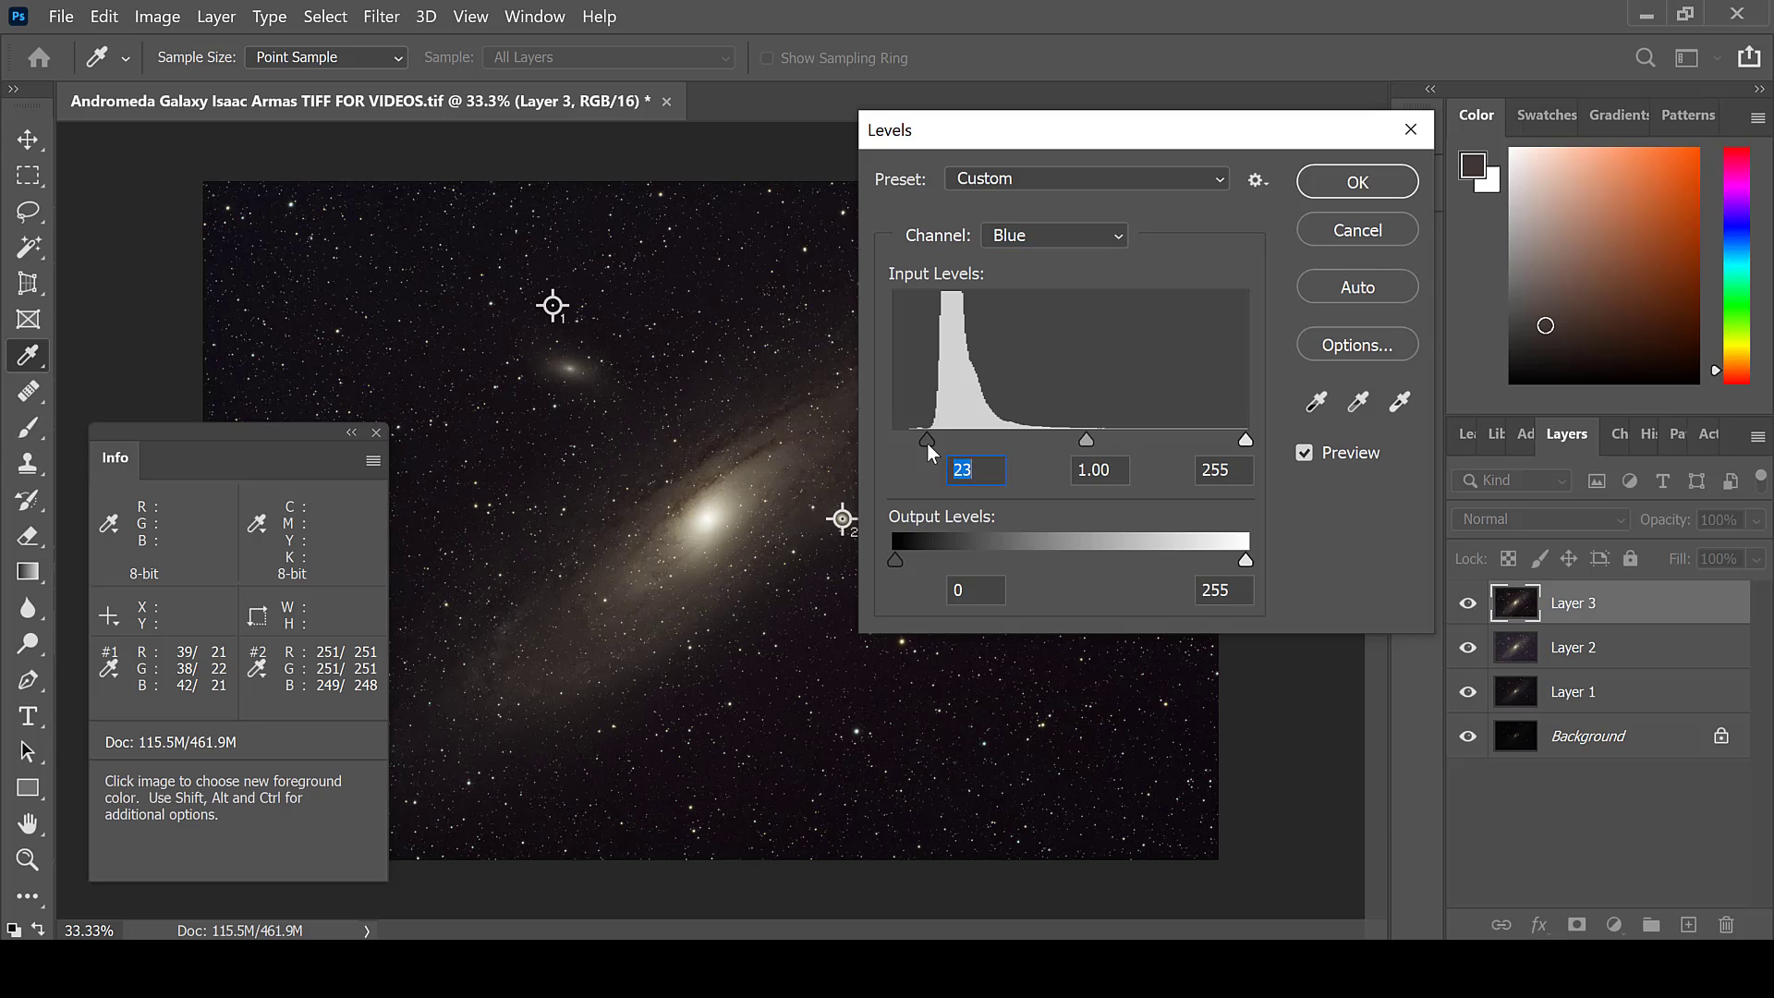
pyautogui.click(1014, 238)
pyautogui.click(1012, 299)
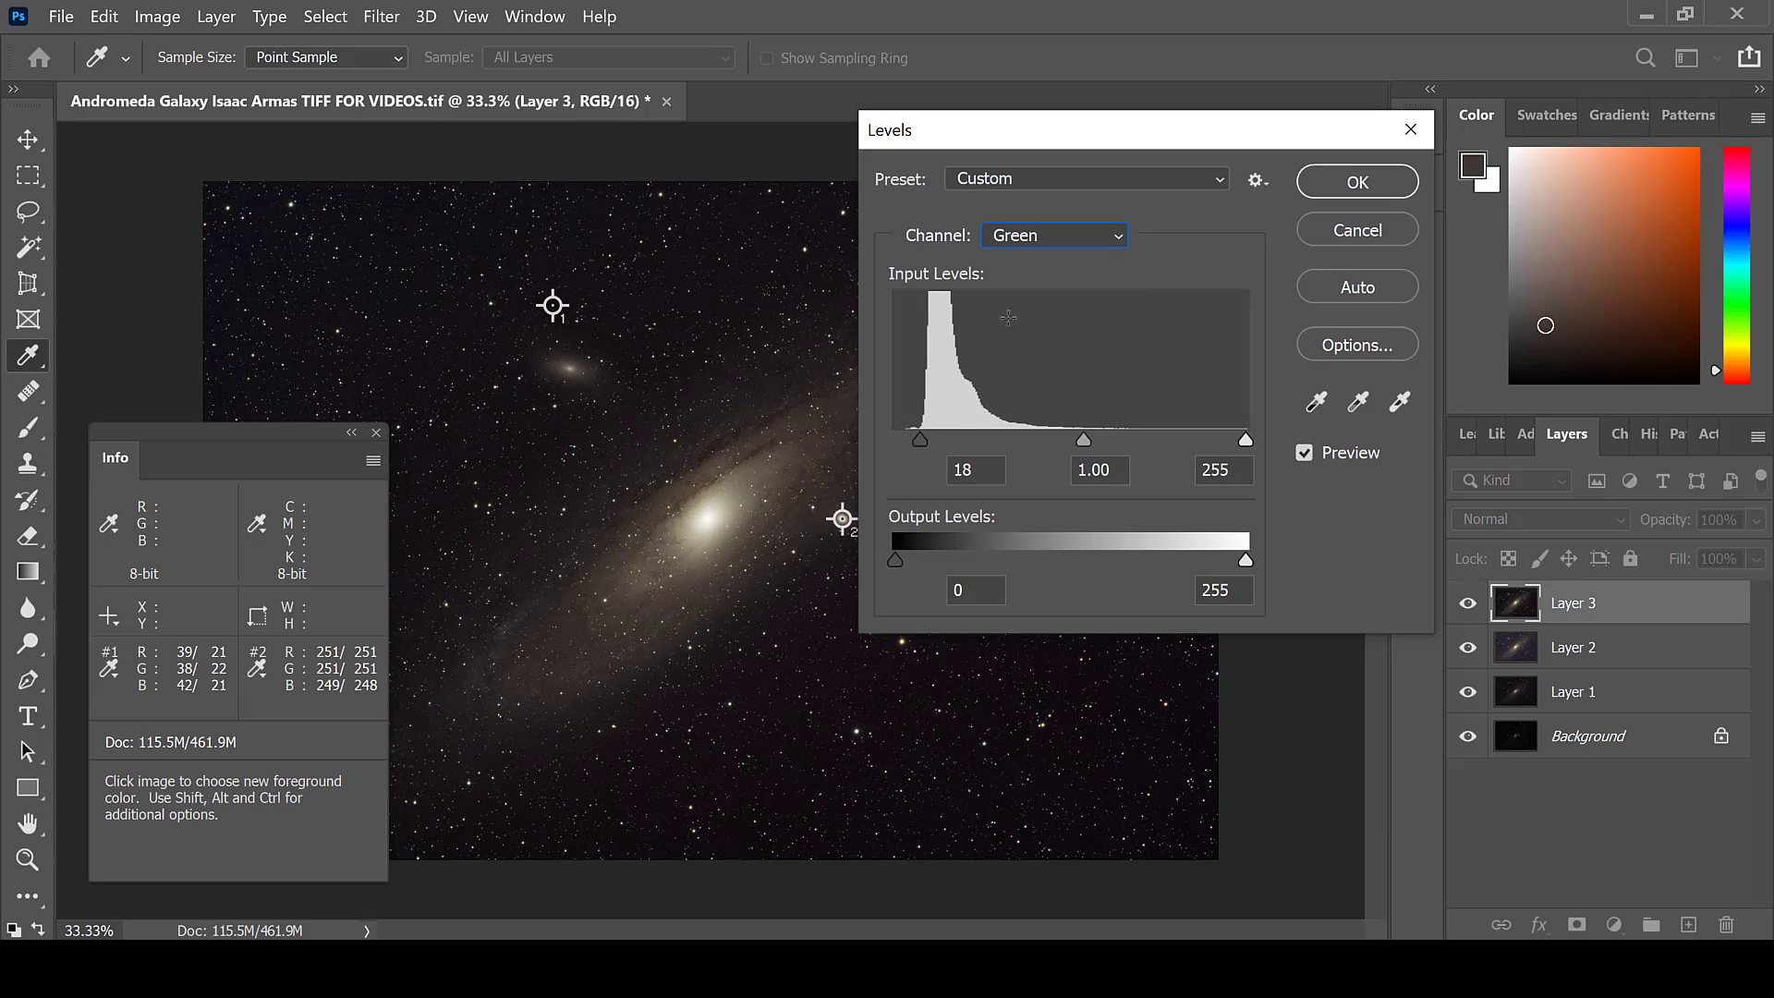
pyautogui.moveTo(922, 440); pyautogui.dragTo(923, 440)
pyautogui.click(1322, 181)
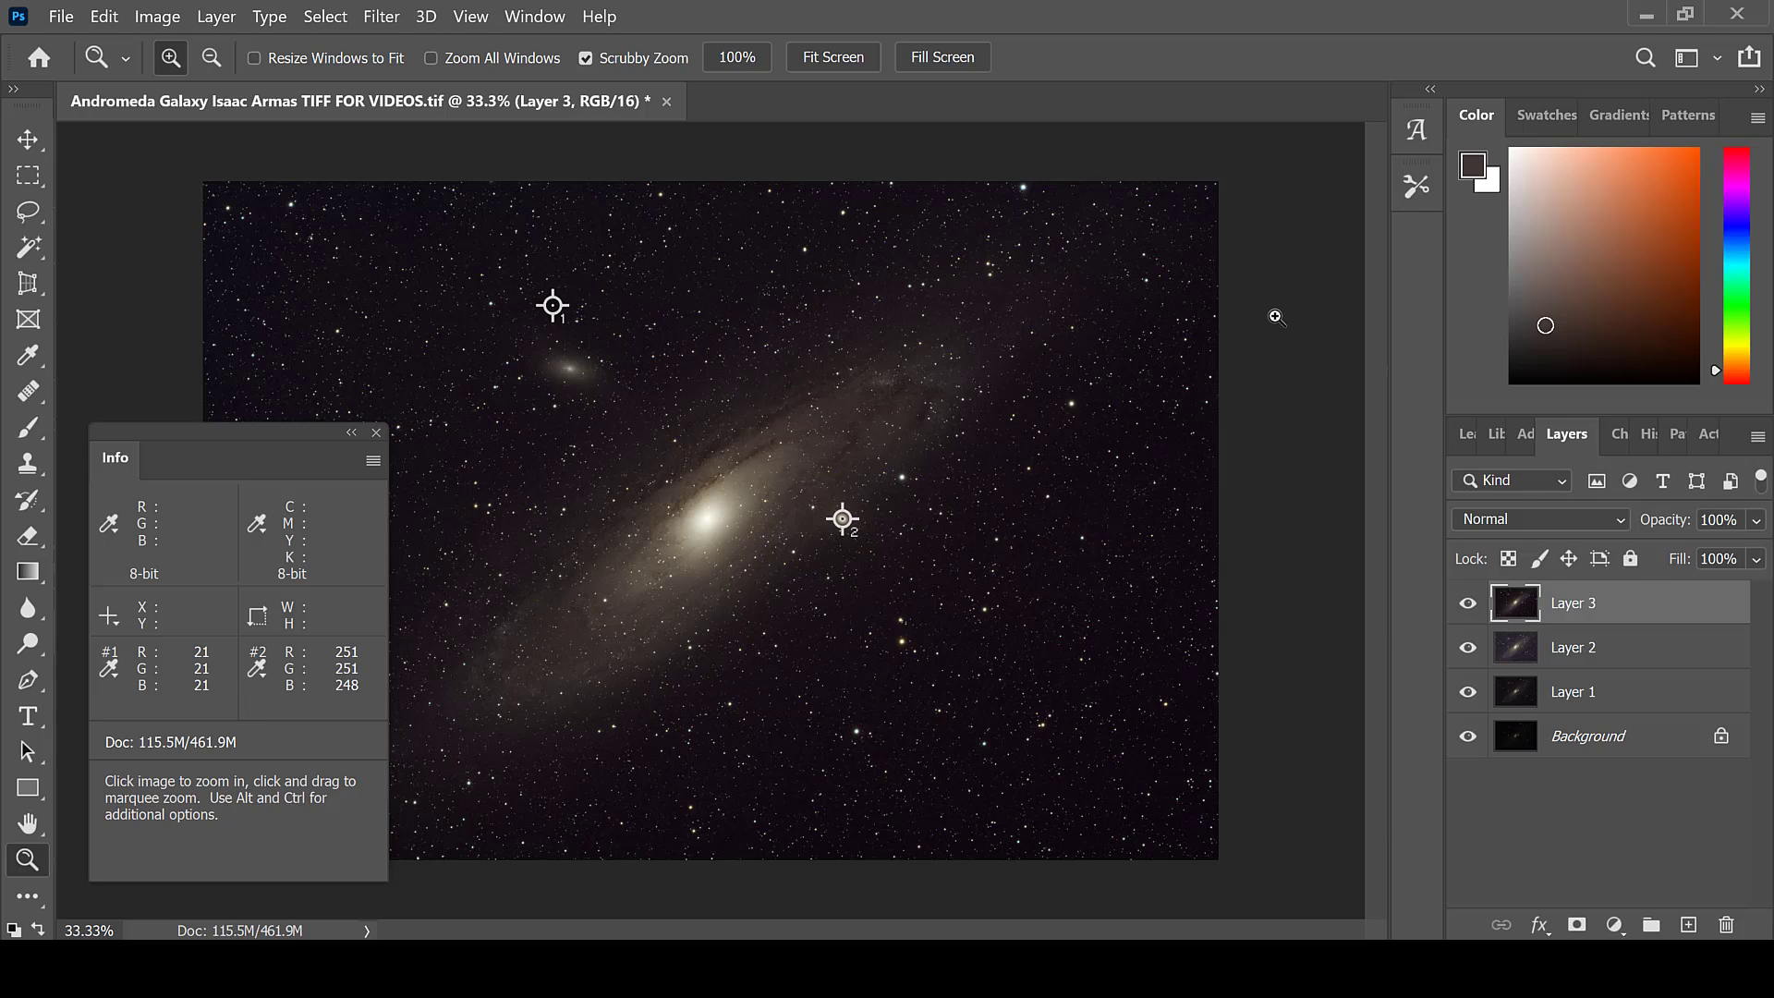
# Step: On new Layer 4, apply an S-curve with the midtone point at 61→74 and lowered shadows
pyautogui.hotkey('ctrl', 'j')
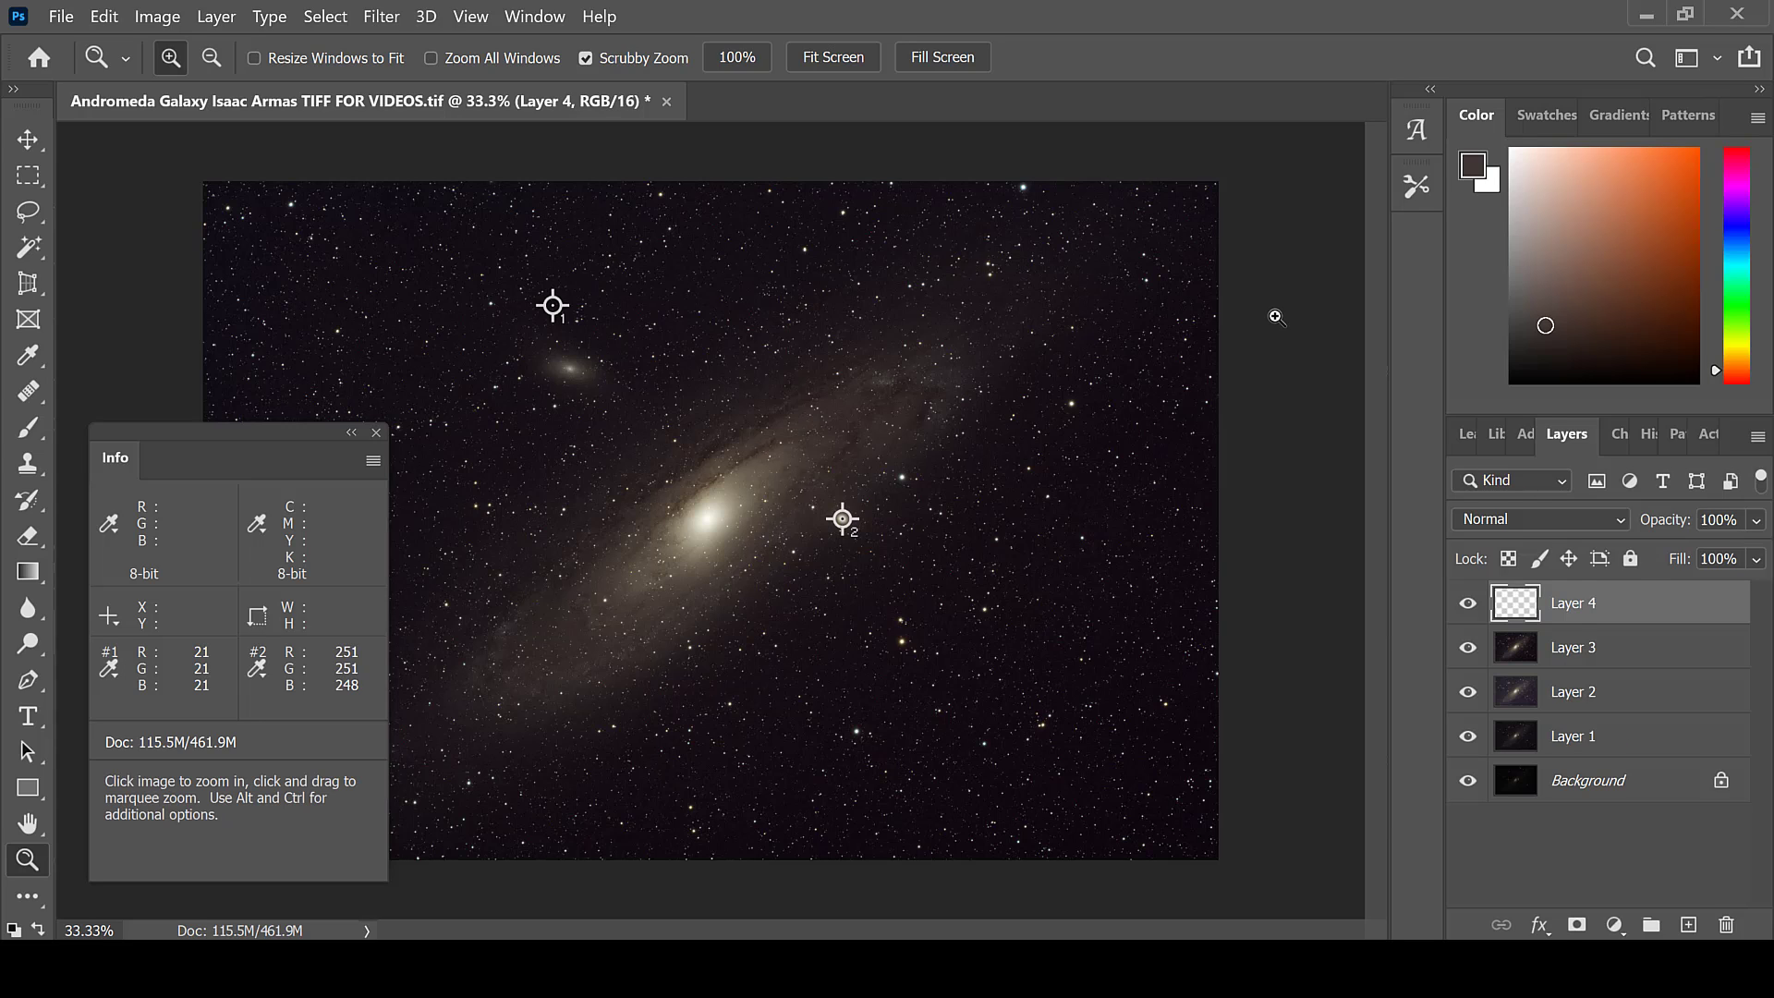
pyautogui.click(154, 16)
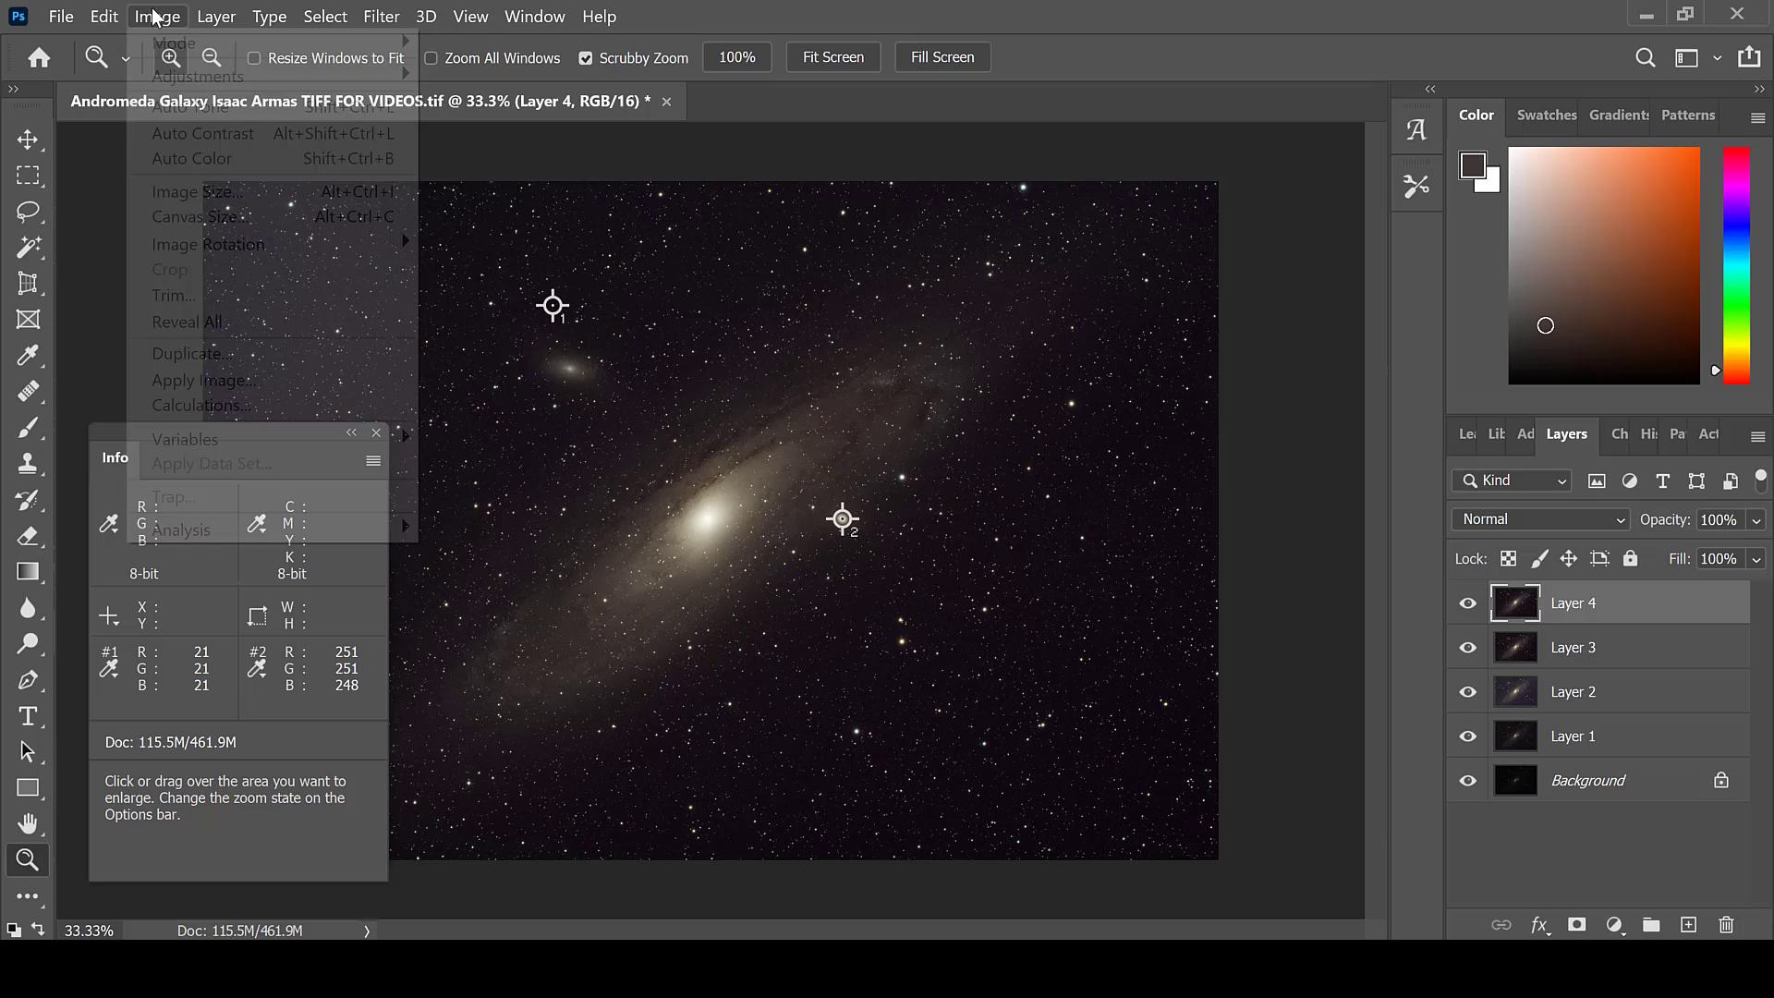
pyautogui.moveTo(201, 74)
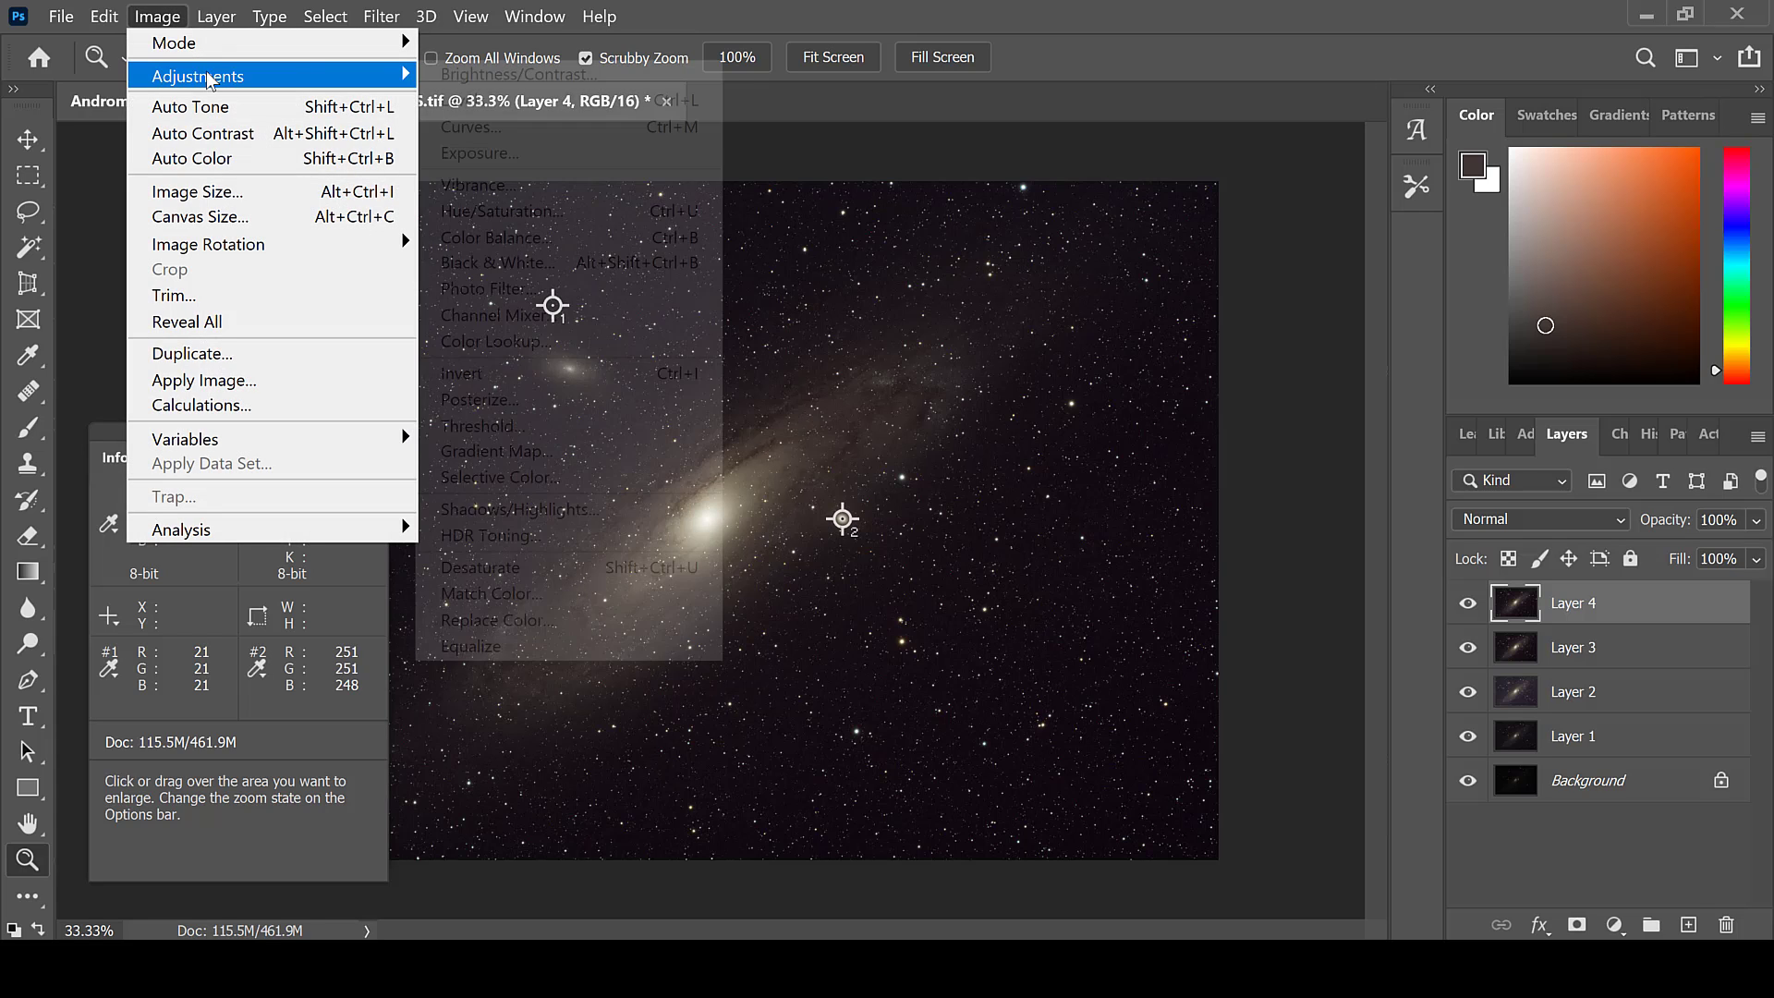
pyautogui.click(471, 135)
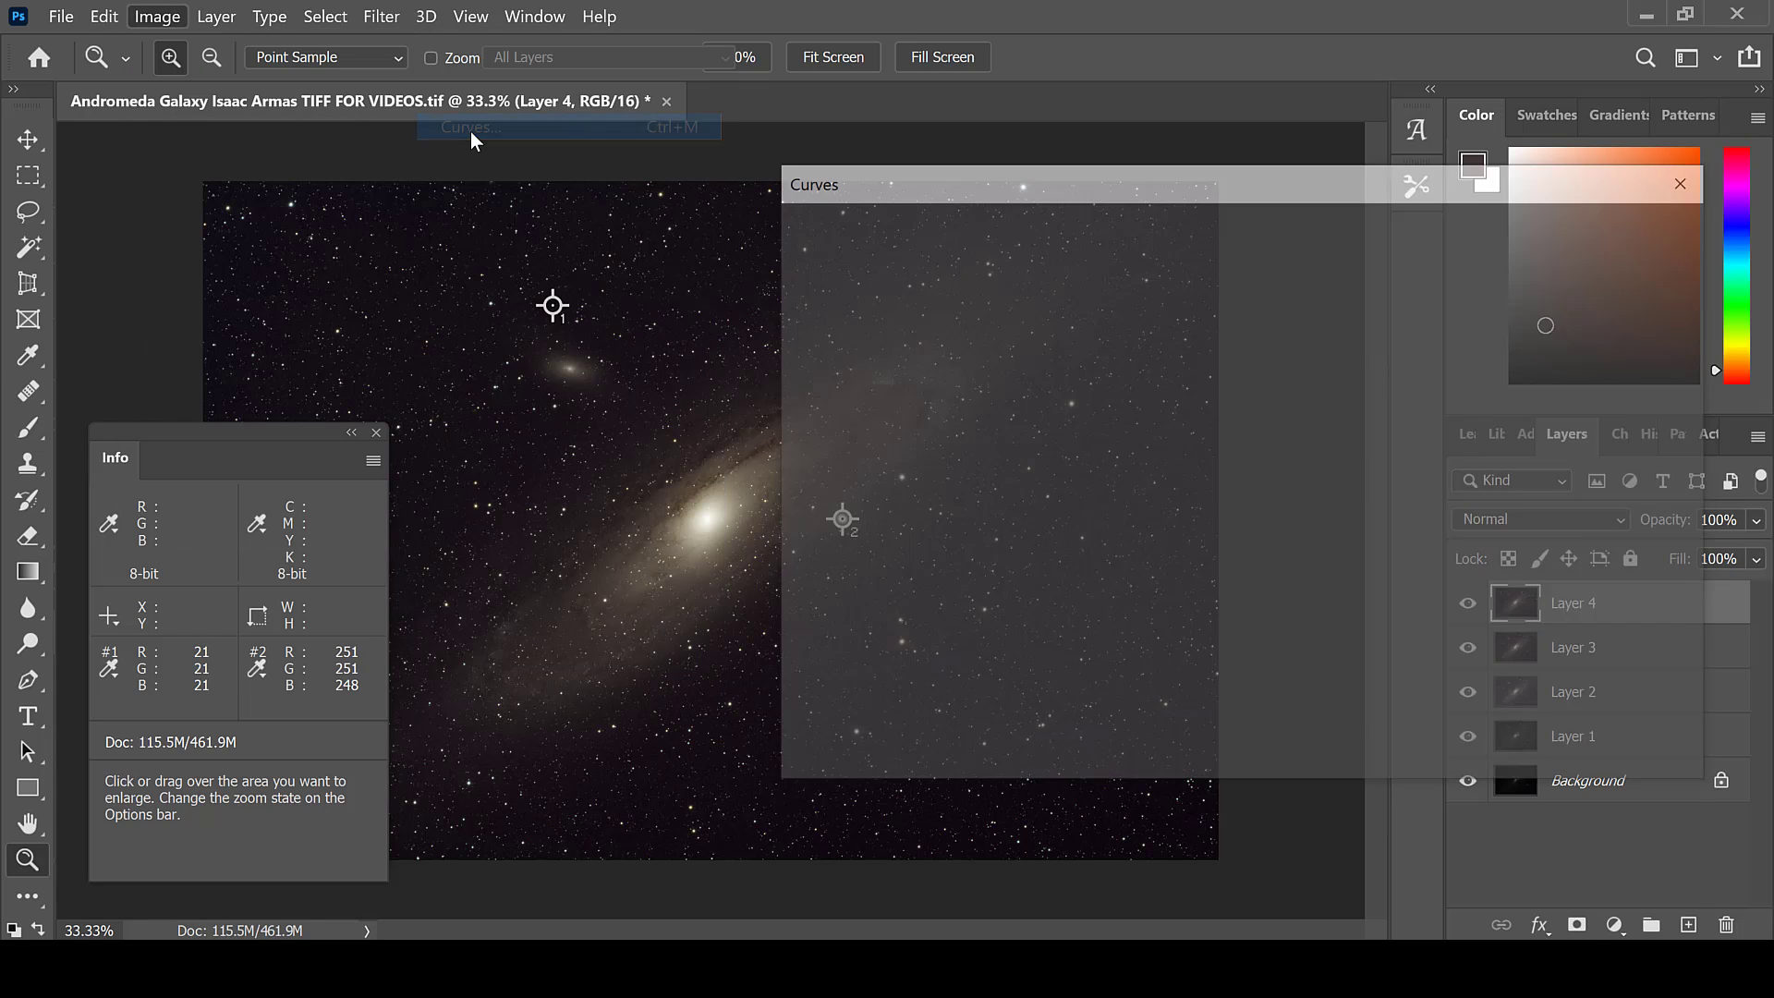
pyautogui.moveTo(1161, 170); pyautogui.dragTo(1243, 180)
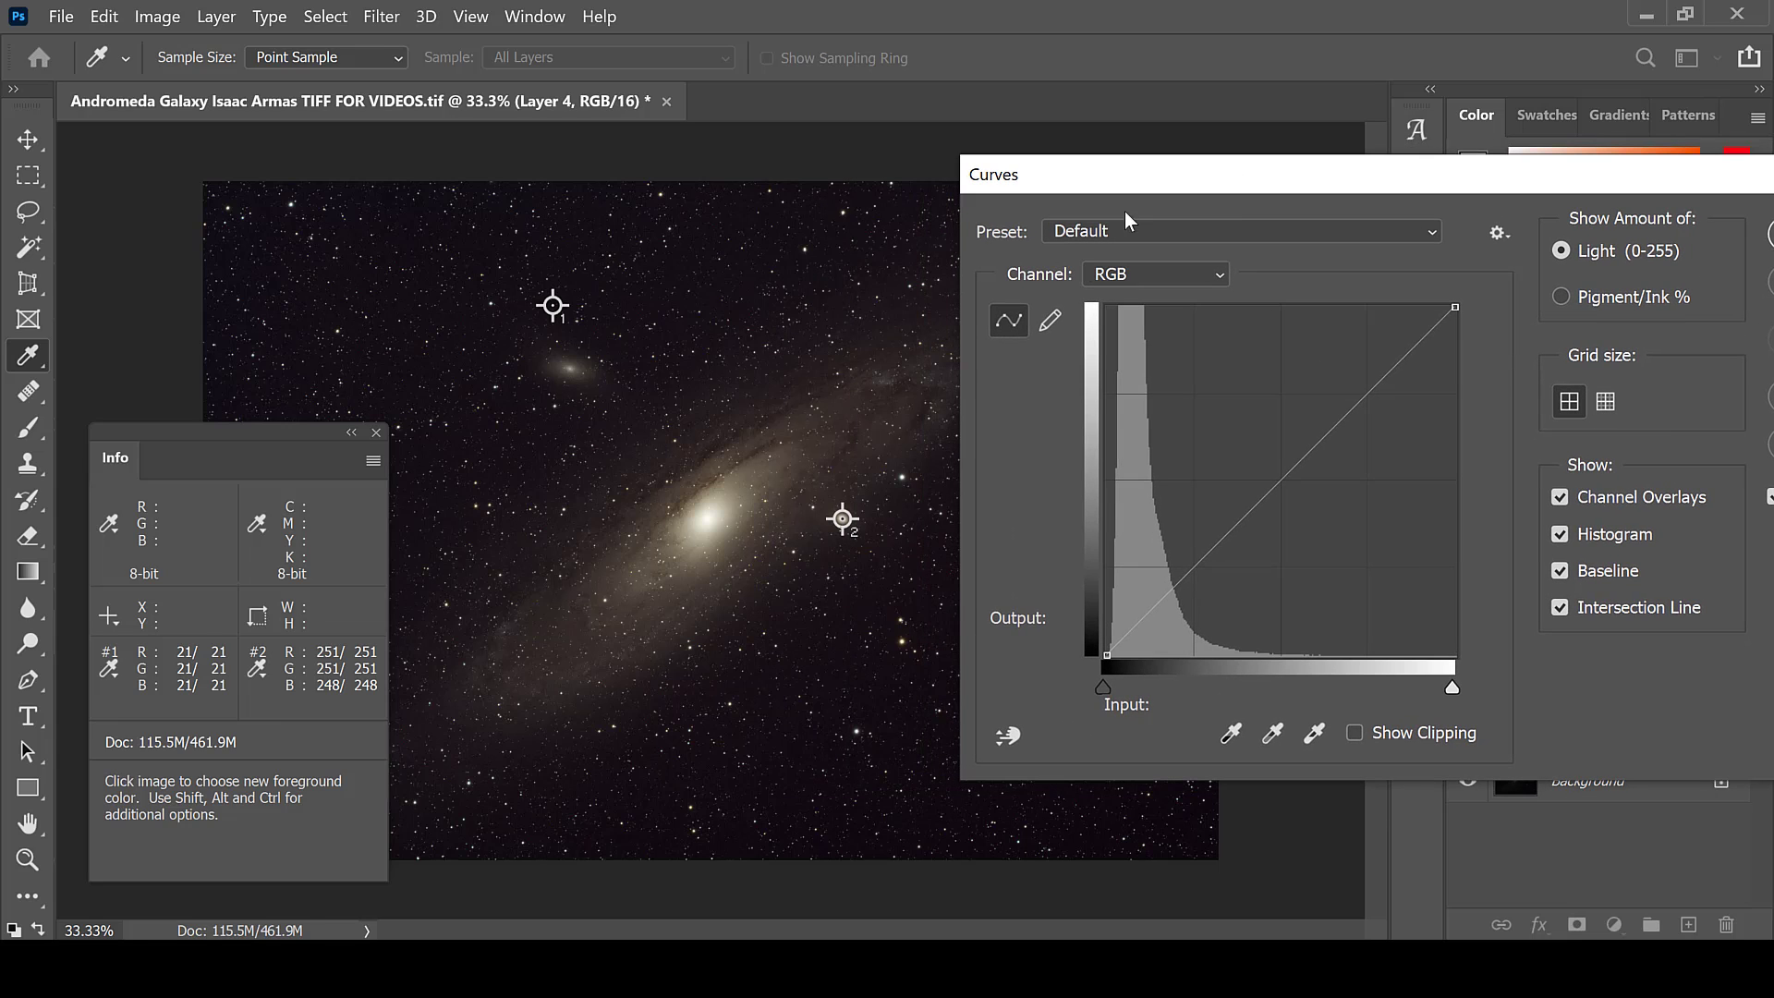
pyautogui.keyDown('ctrl'); pyautogui.click(802, 436); pyautogui.keyUp('ctrl')
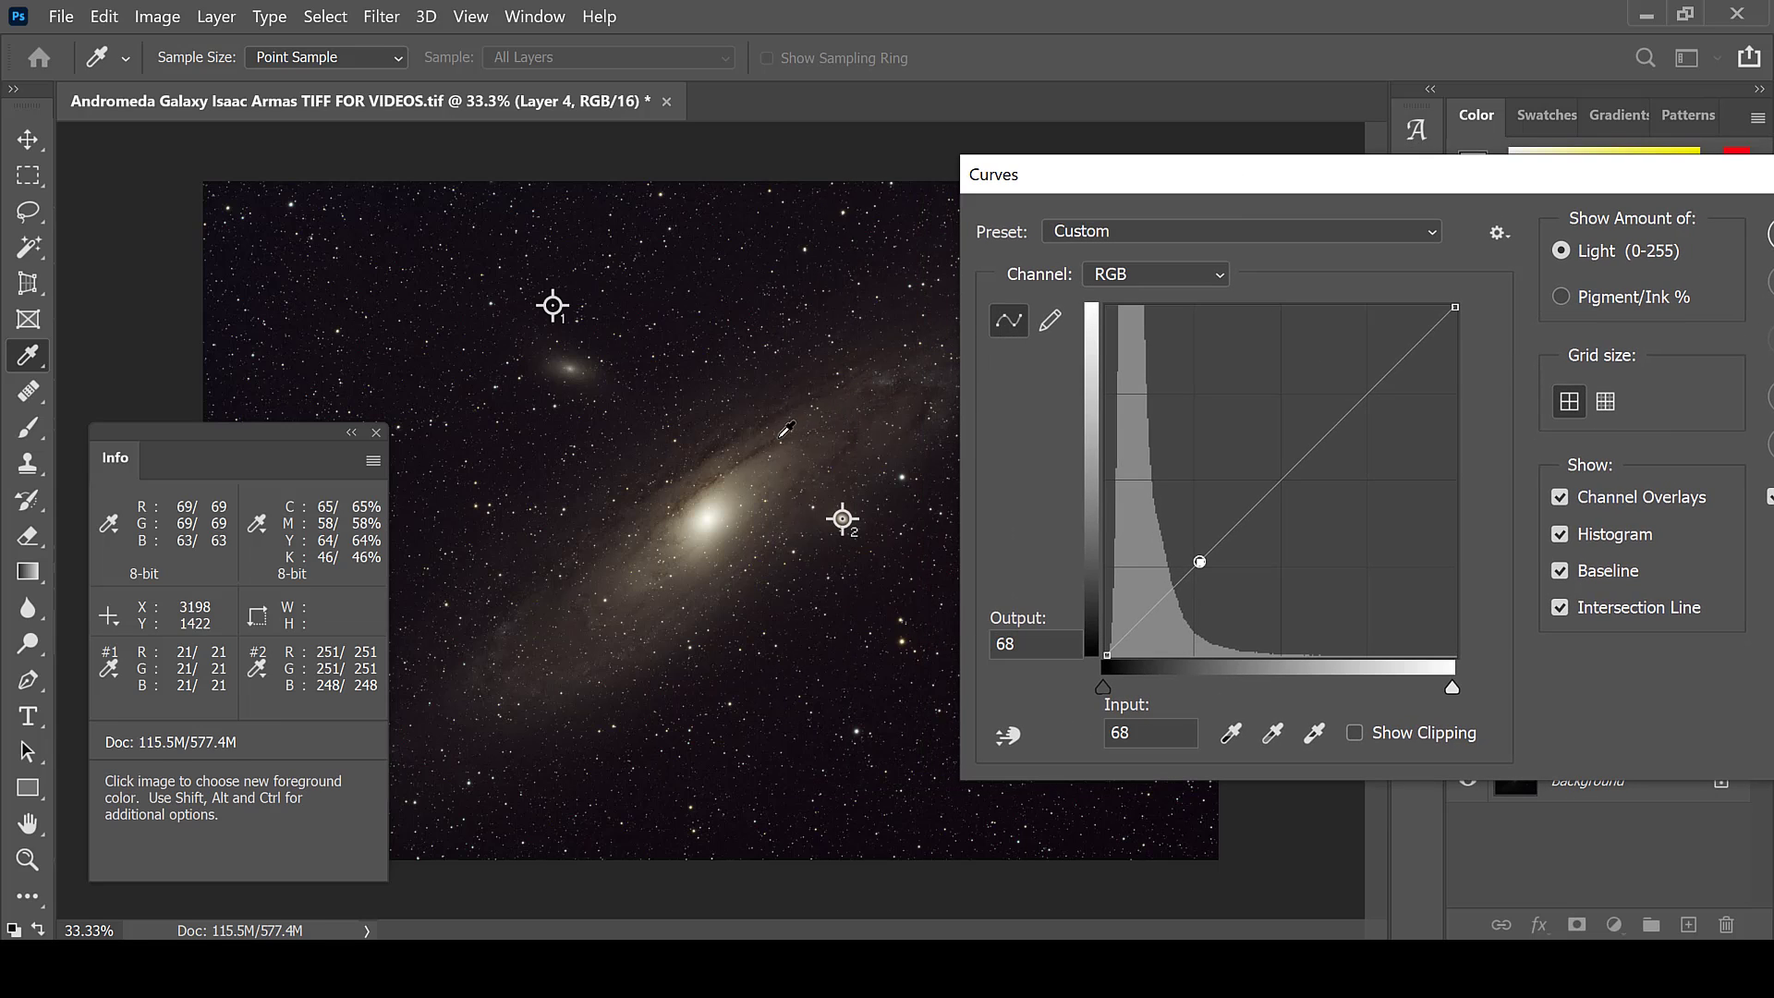
pyautogui.keyDown('ctrl'); pyautogui.click(555, 298); pyautogui.keyUp('ctrl')
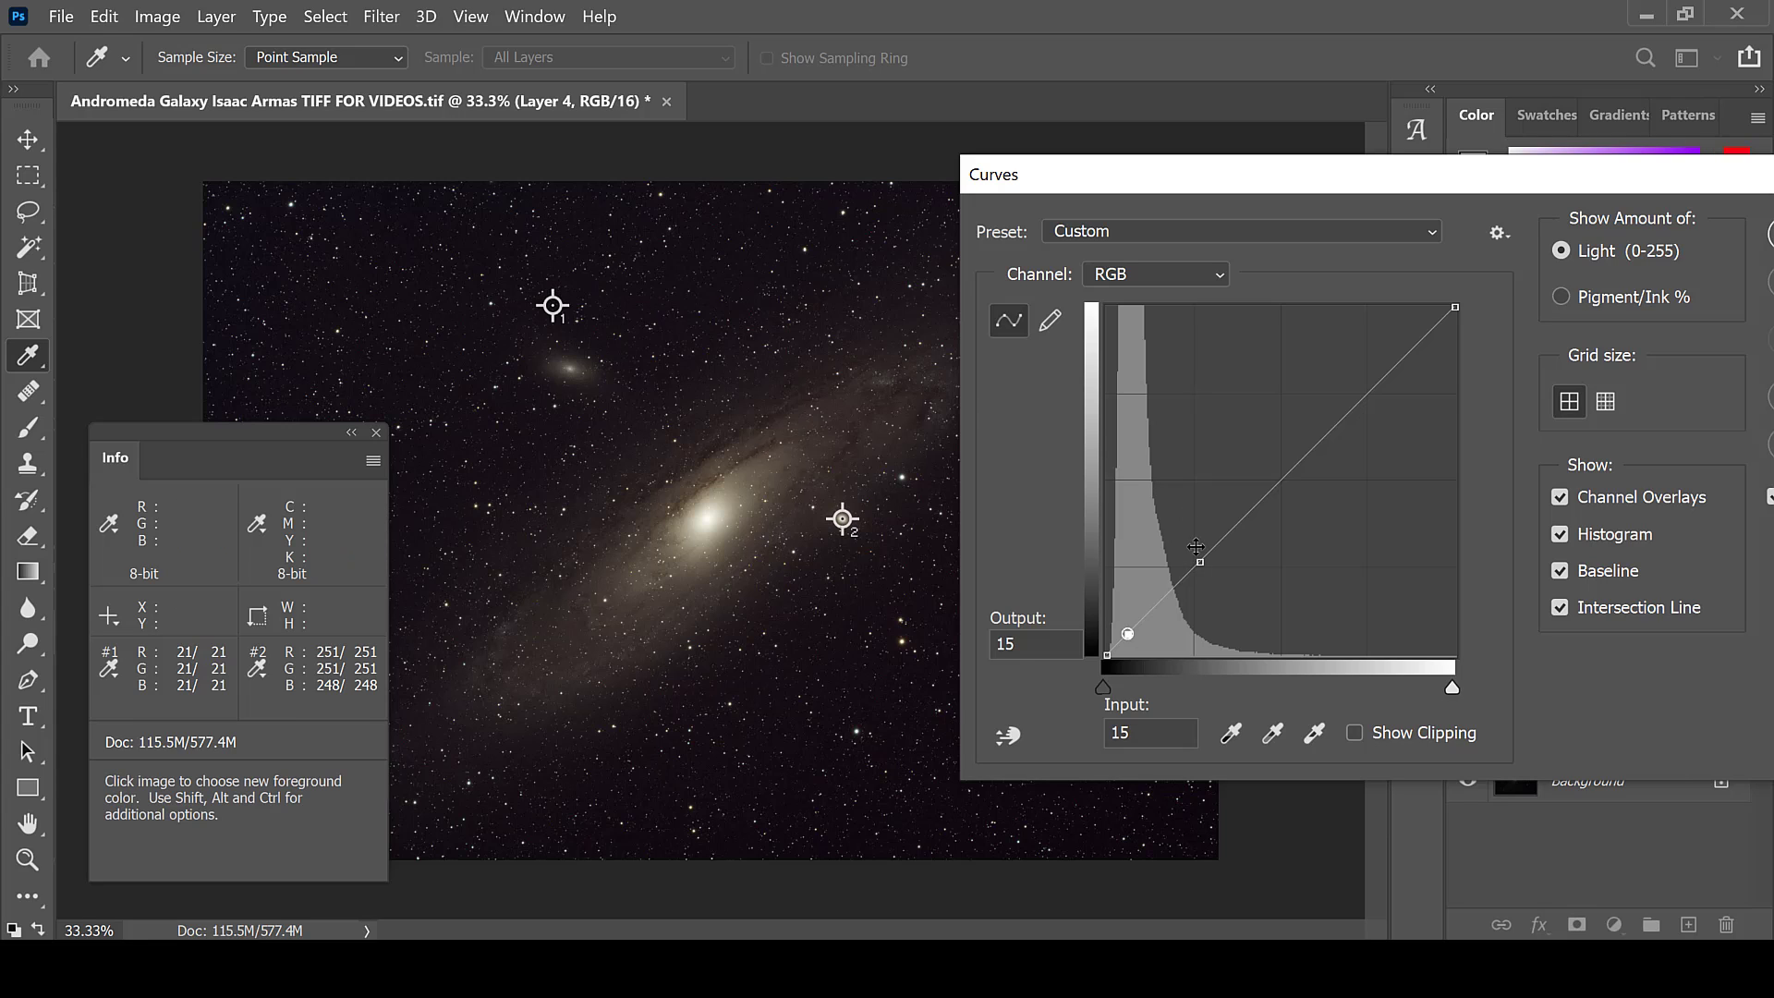
pyautogui.moveTo(1198, 559); pyautogui.dragTo(1184, 549)
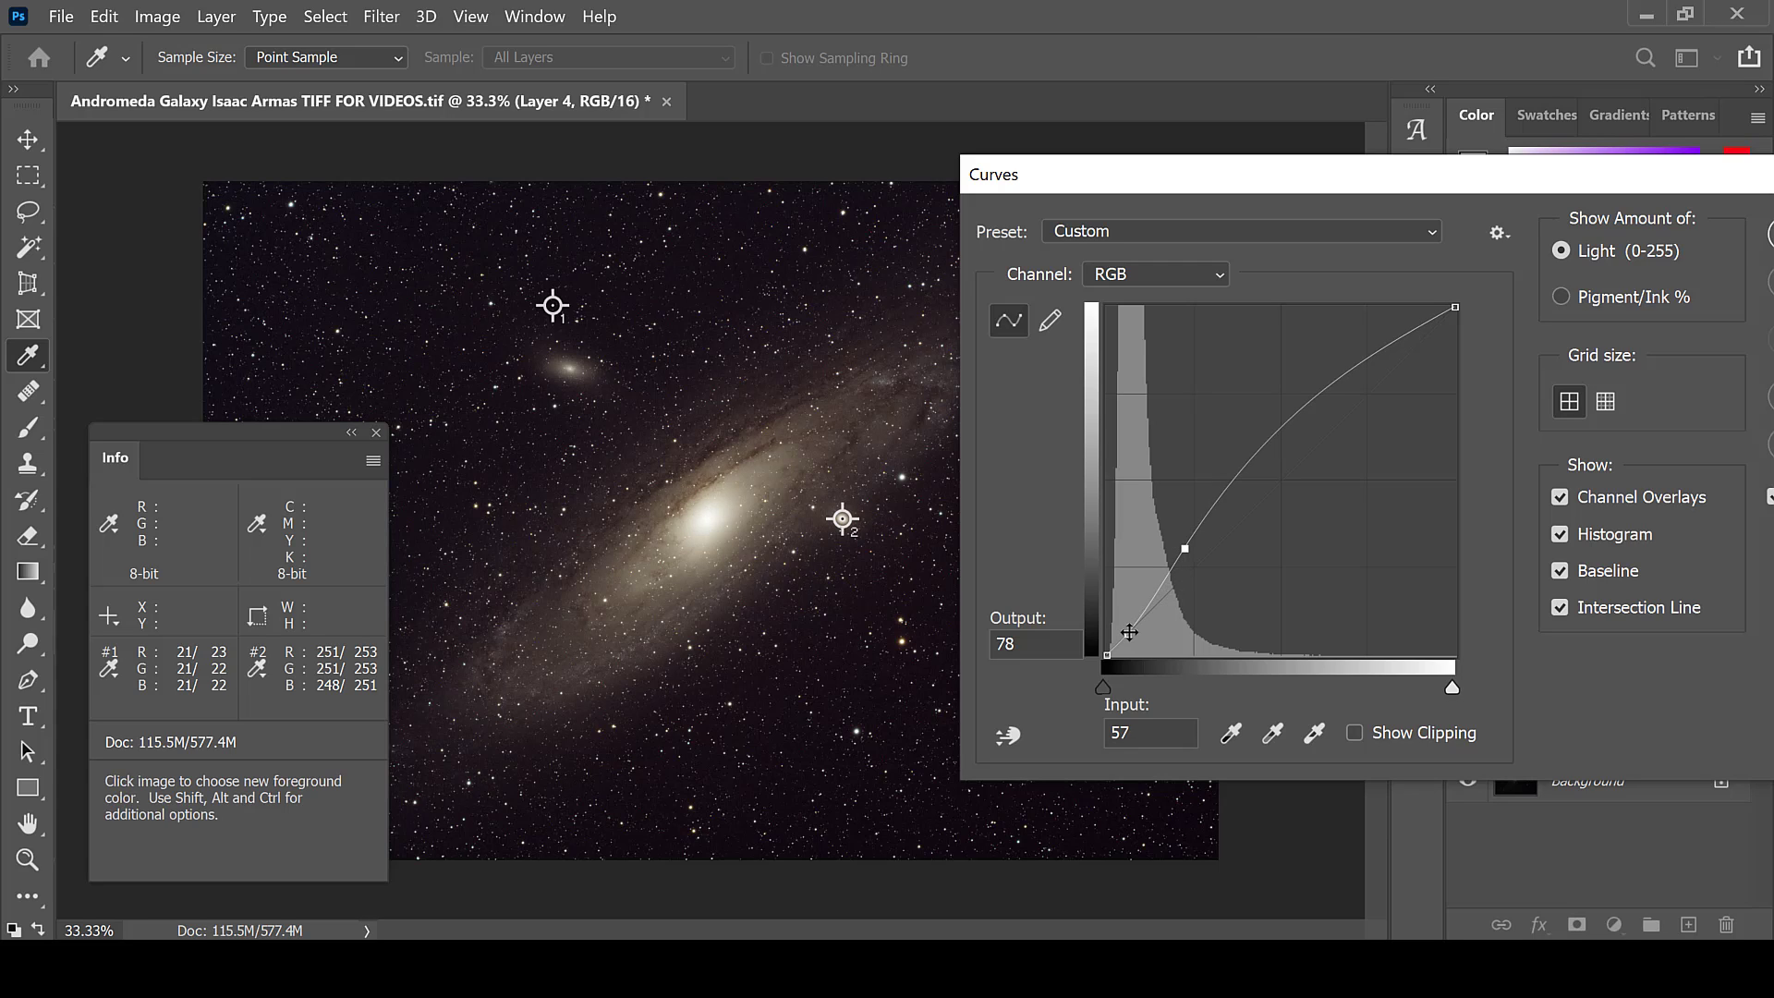
pyautogui.moveTo(1129, 632); pyautogui.dragTo(1134, 639)
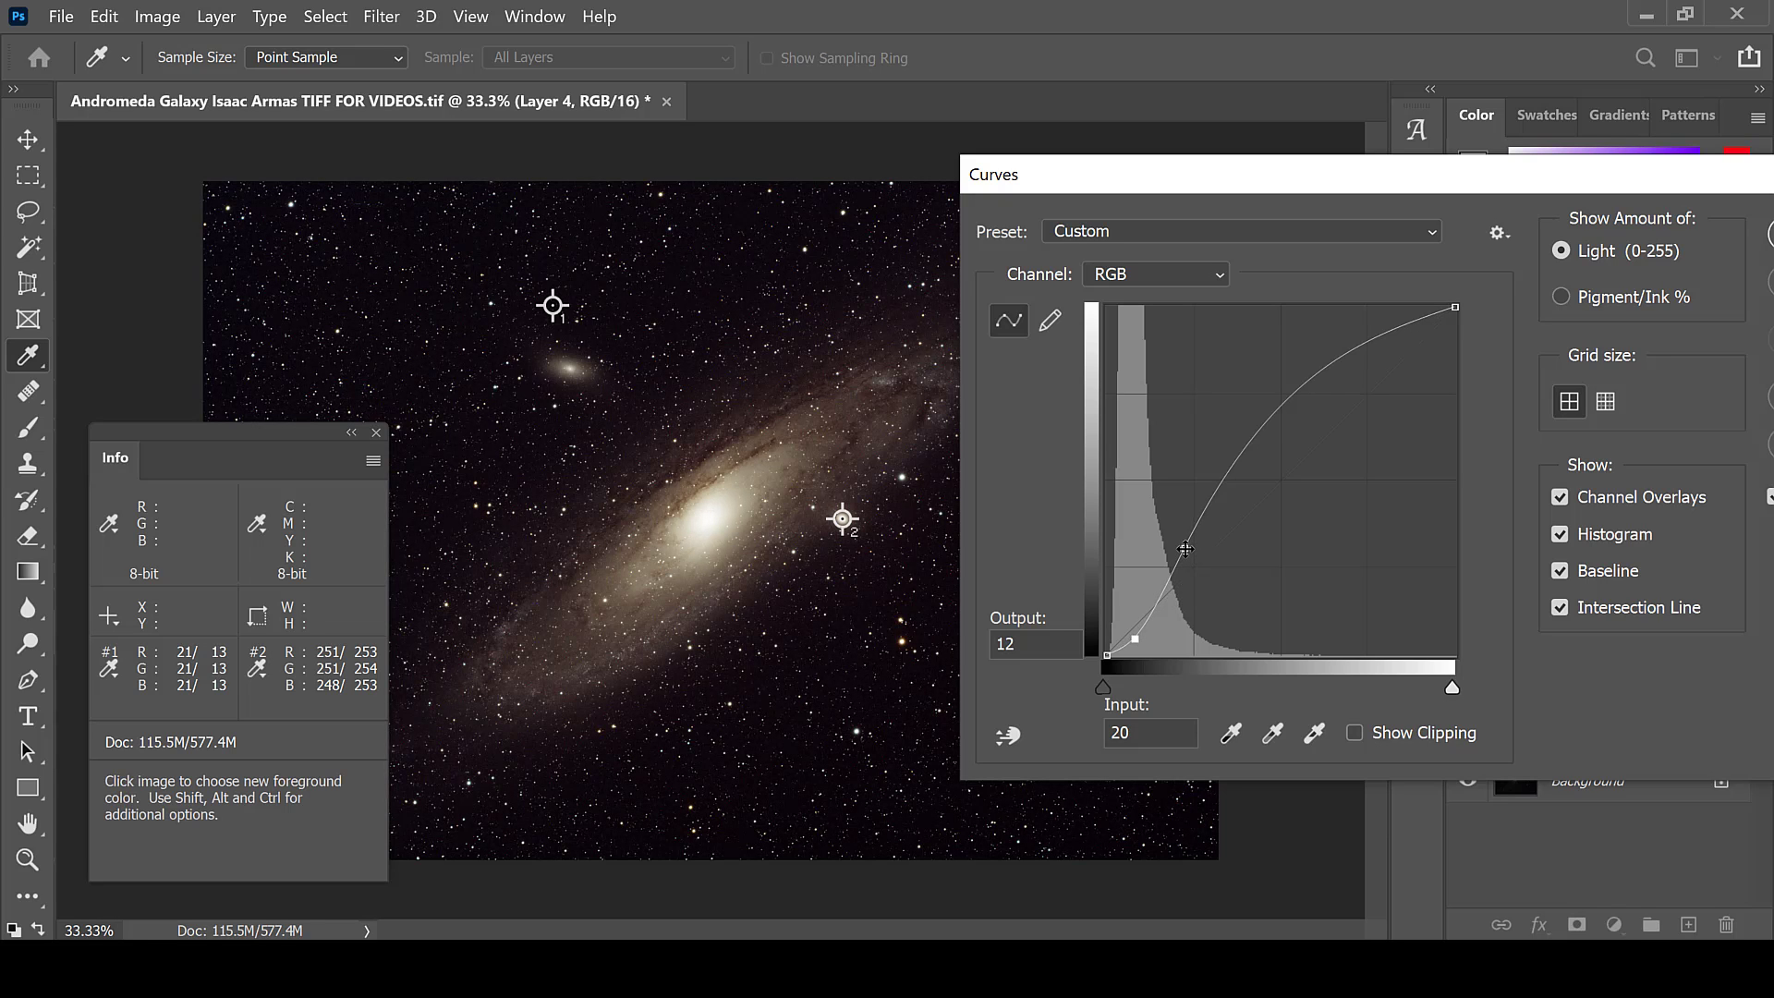
pyautogui.moveTo(1185, 550); pyautogui.dragTo(1190, 554)
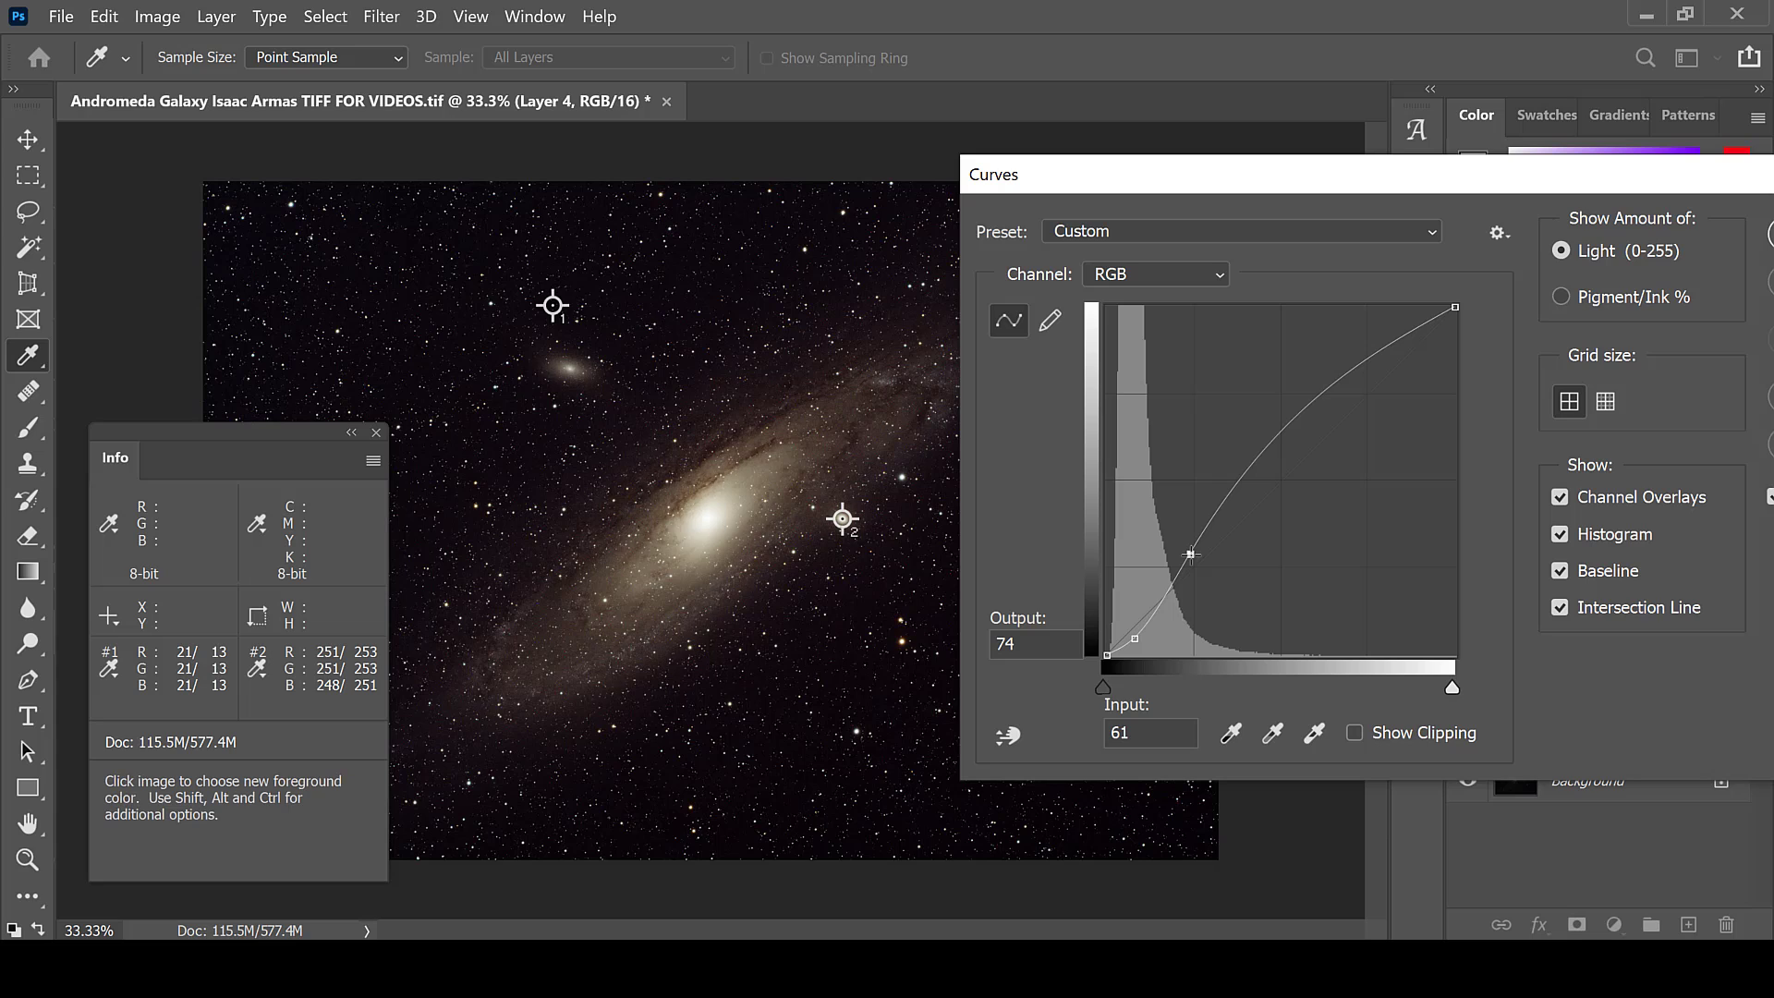
pyautogui.moveTo(1405, 181); pyautogui.dragTo(1262, 175)
pyautogui.click(1672, 229)
pyautogui.press('z')
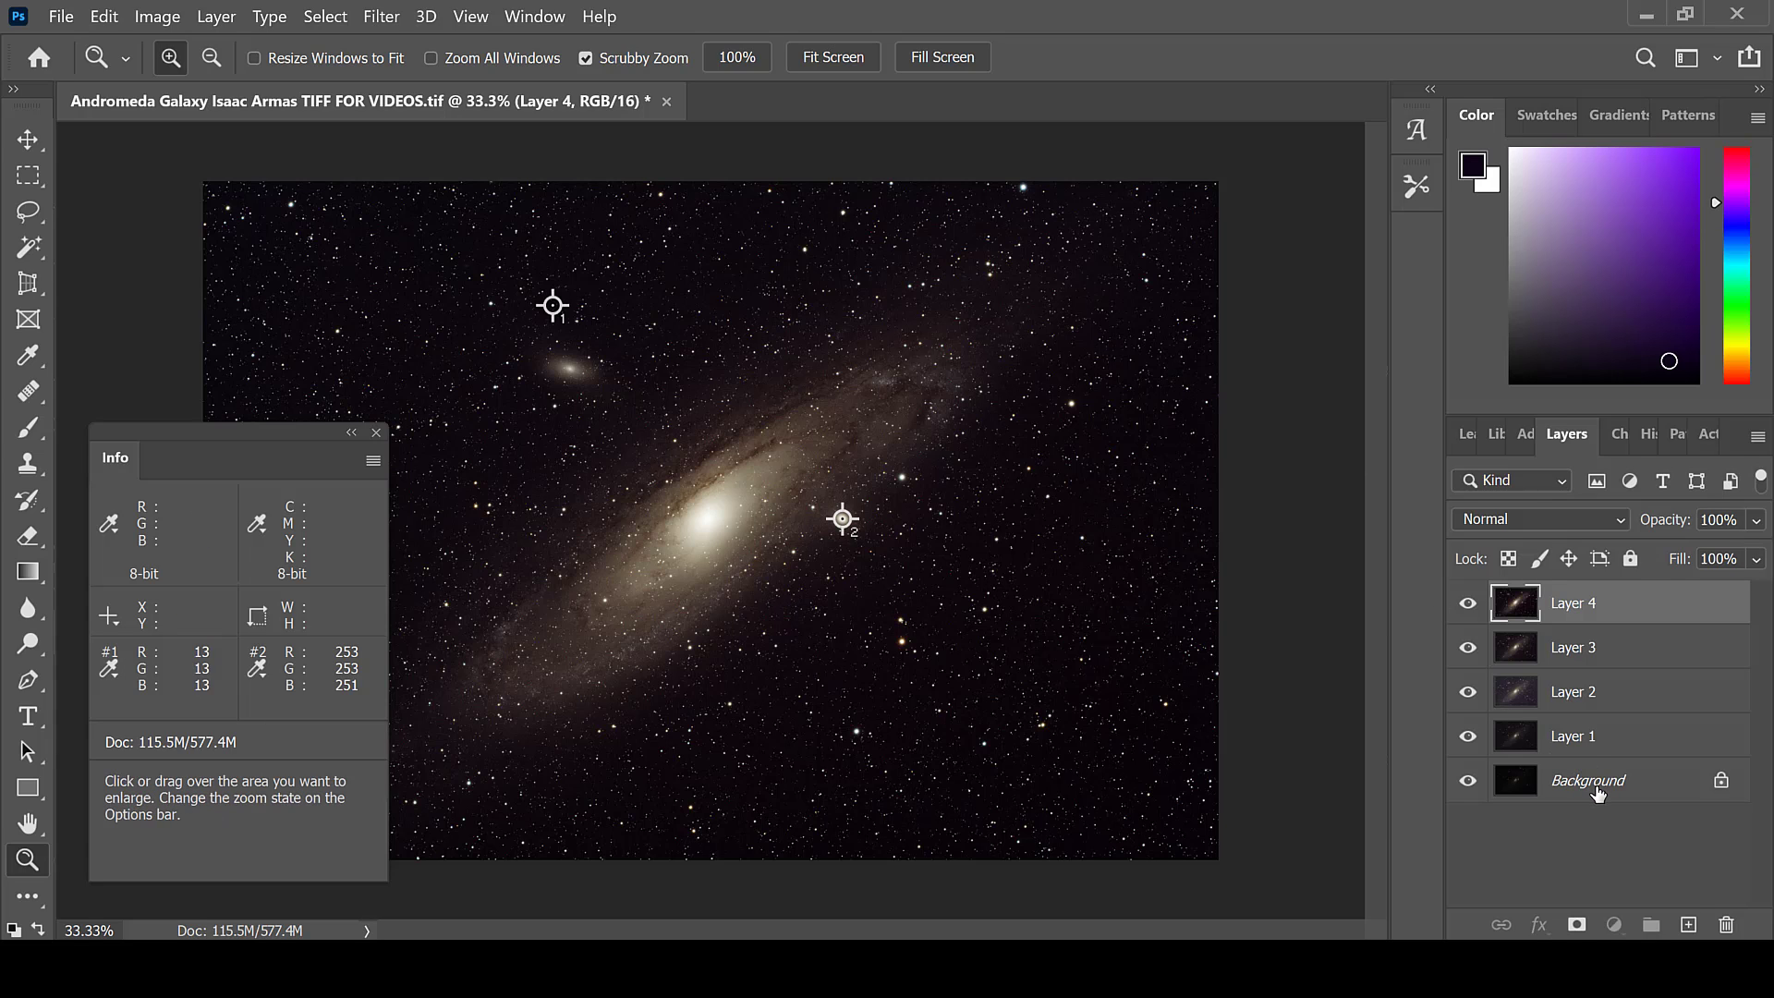
# Step: Select all five layers and choose Flatten Image to merge them into one Background
pyautogui.keyDown('shift'); pyautogui.click(1596, 791); pyautogui.keyUp('shift')
pyautogui.rightClick(1599, 793)
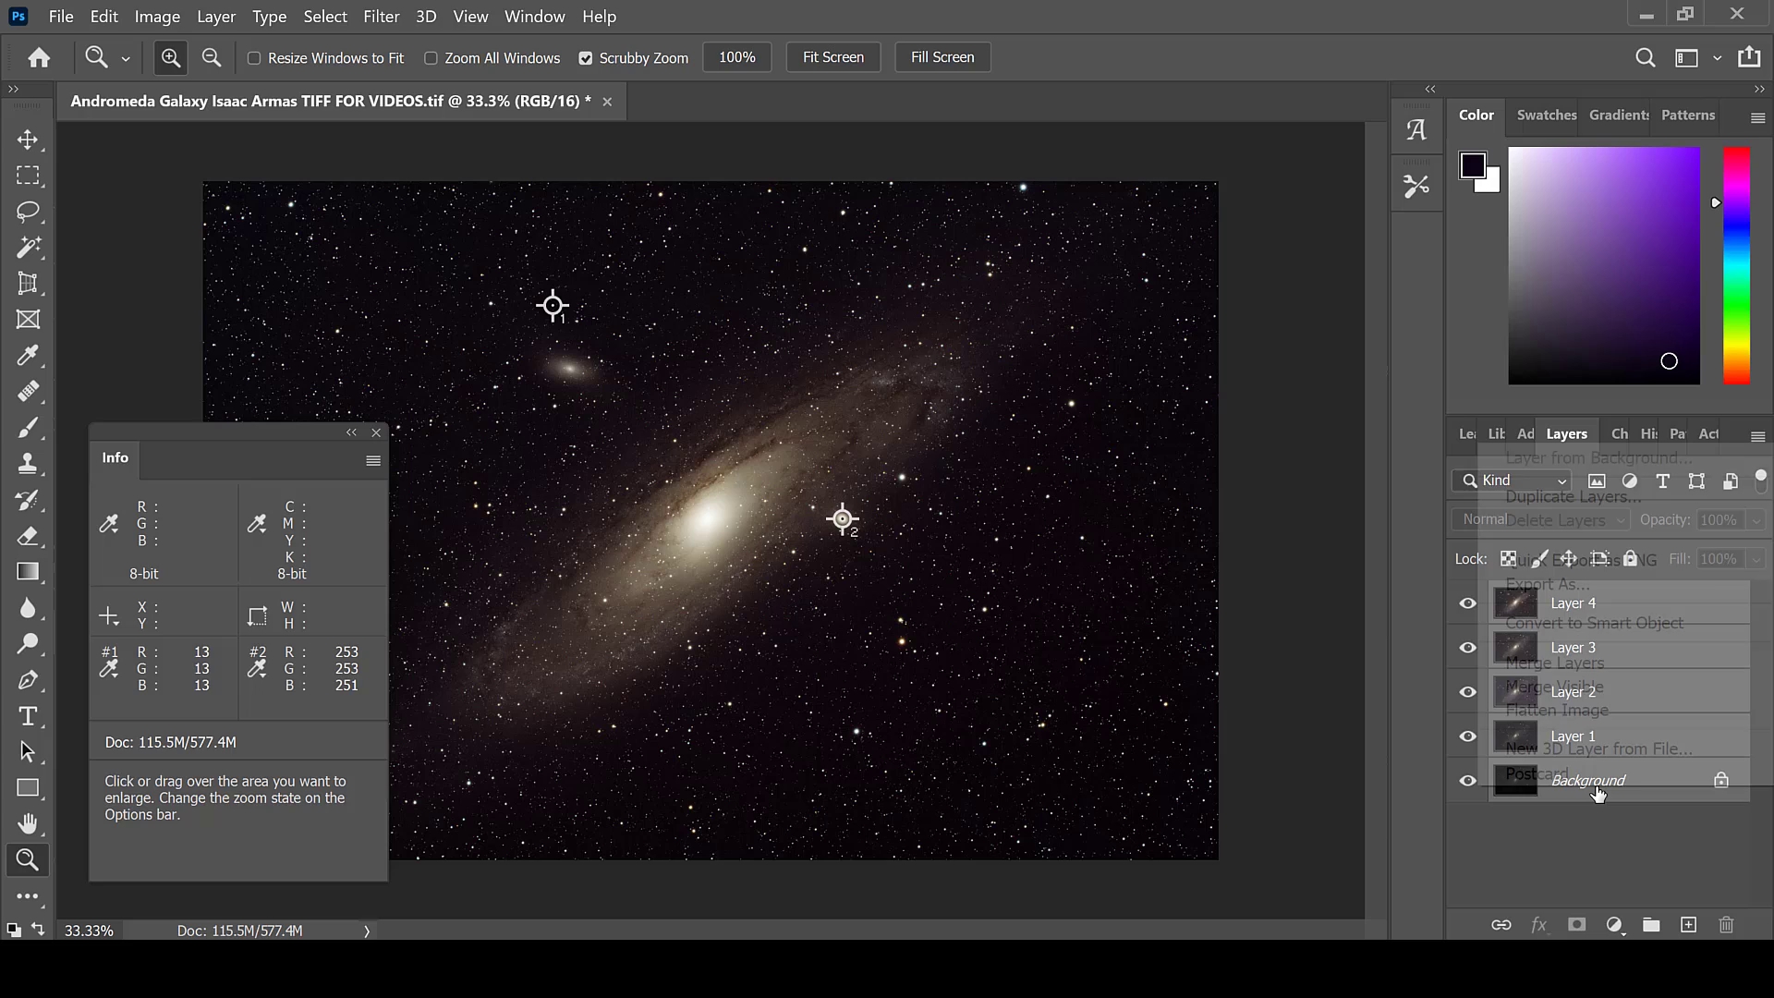
pyautogui.click(1592, 718)
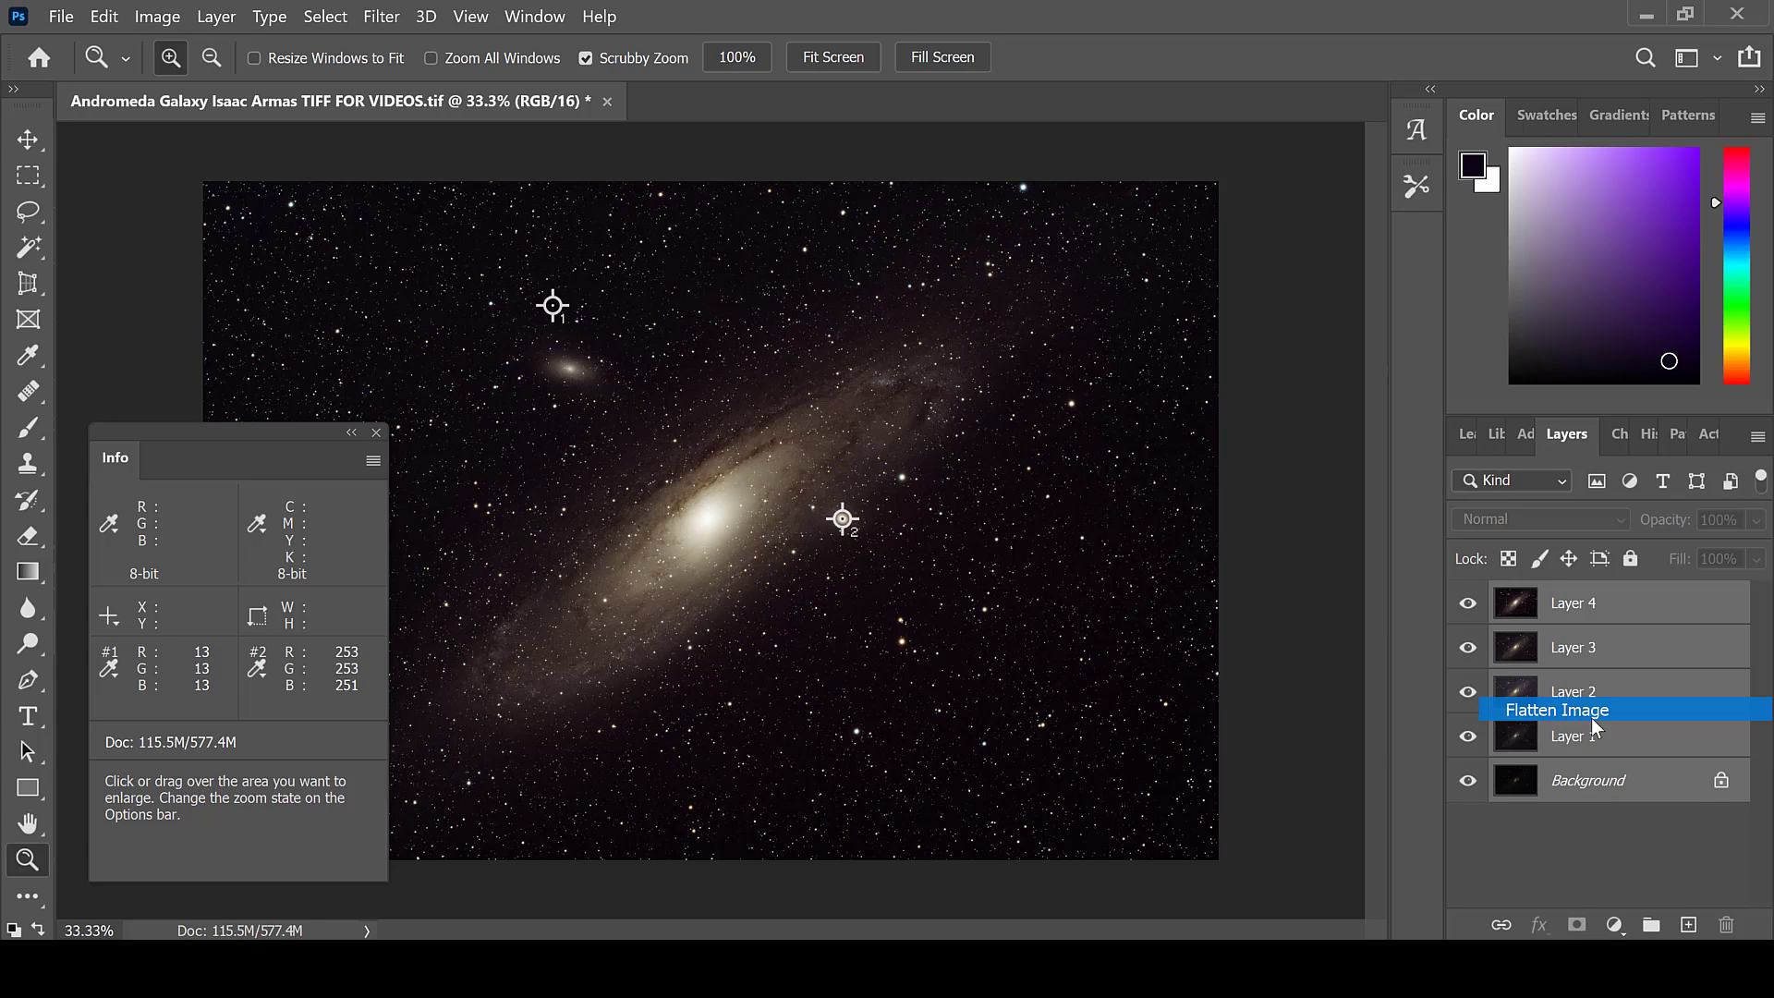